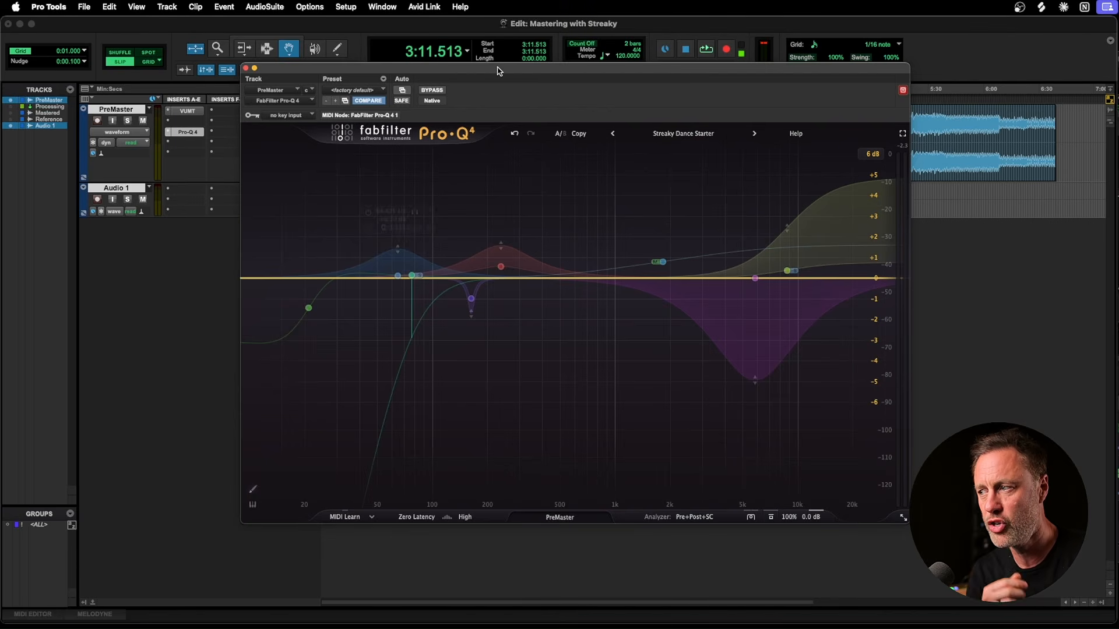
# Audition the PreMaster track from about 2:08, moving the EQ window clear of the timeline and back again
pyautogui.moveTo(499, 71); pyautogui.dragTo(537, 205)
pyautogui.click(557, 100)
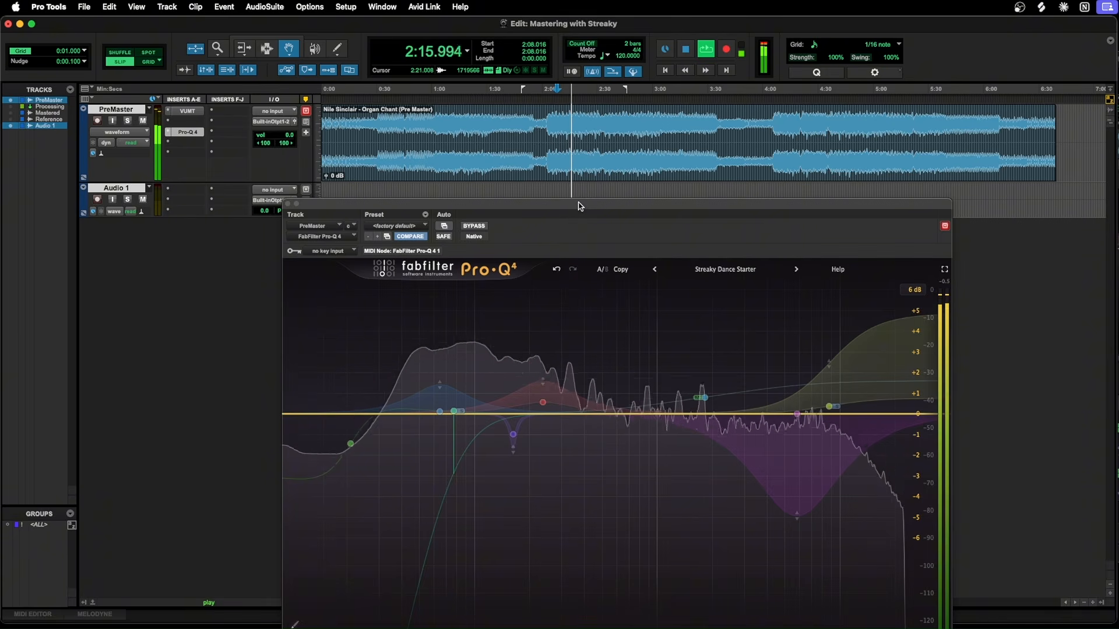
pyautogui.press('space')
pyautogui.moveTo(579, 206); pyautogui.dragTo(569, 64)
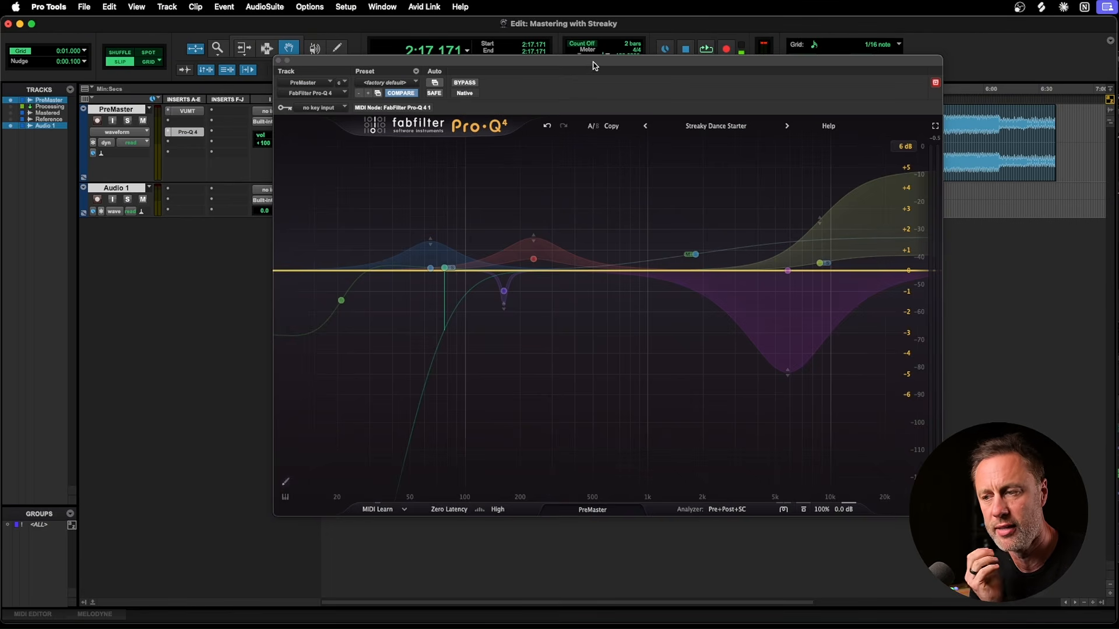
# Enable the low-cut band near 77 Hz and set its stereo placement to Side
pyautogui.moveTo(471, 258)
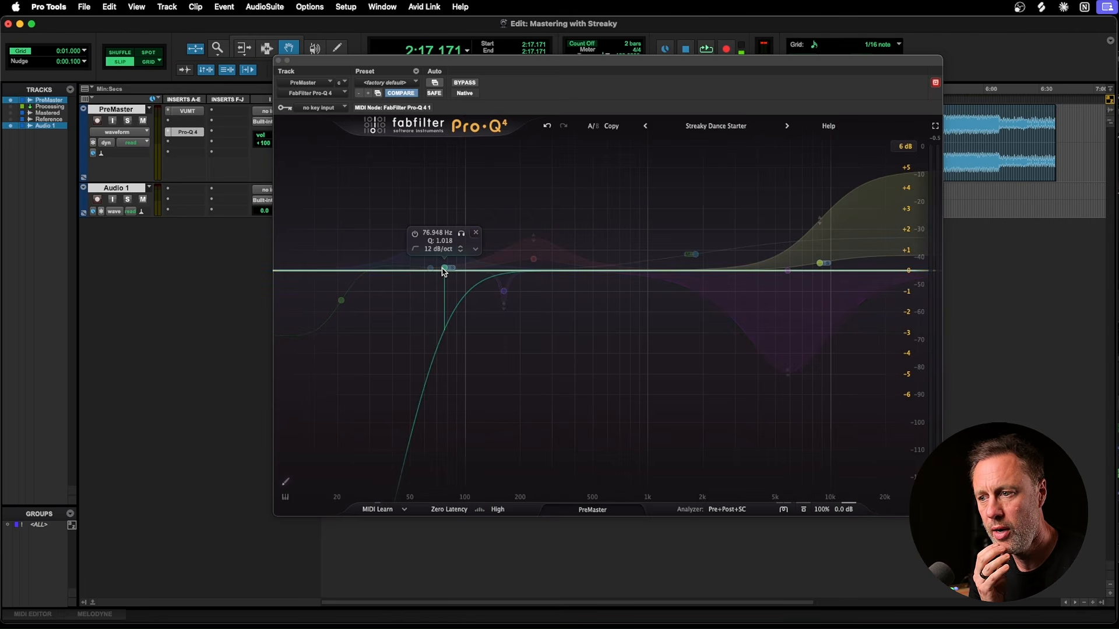
pyautogui.click(444, 270)
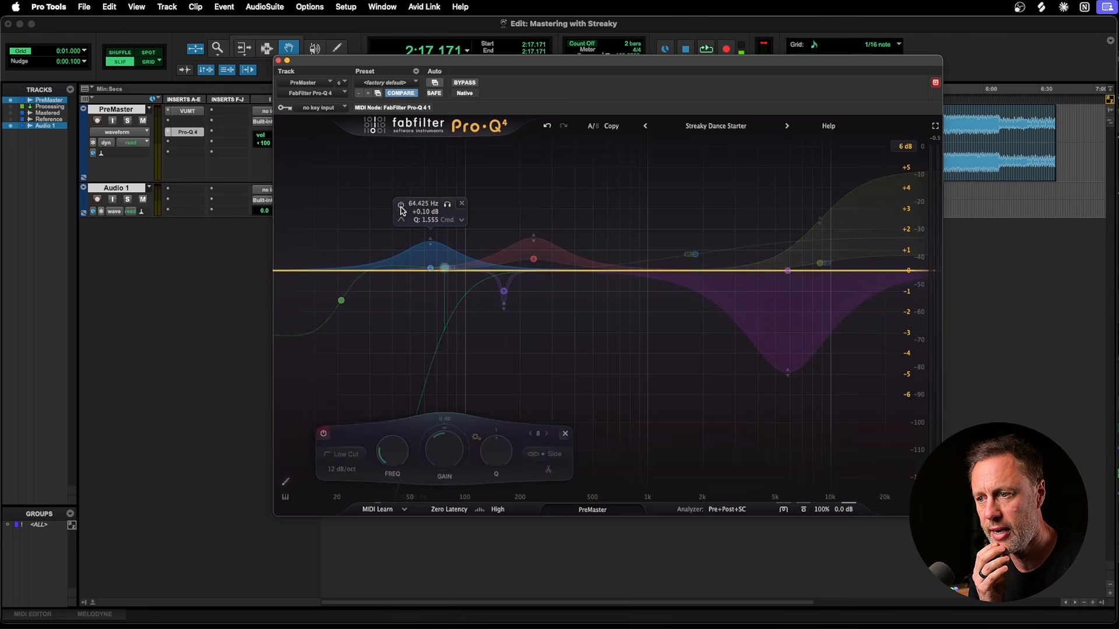
pyautogui.moveTo(446, 266)
pyautogui.click(416, 234)
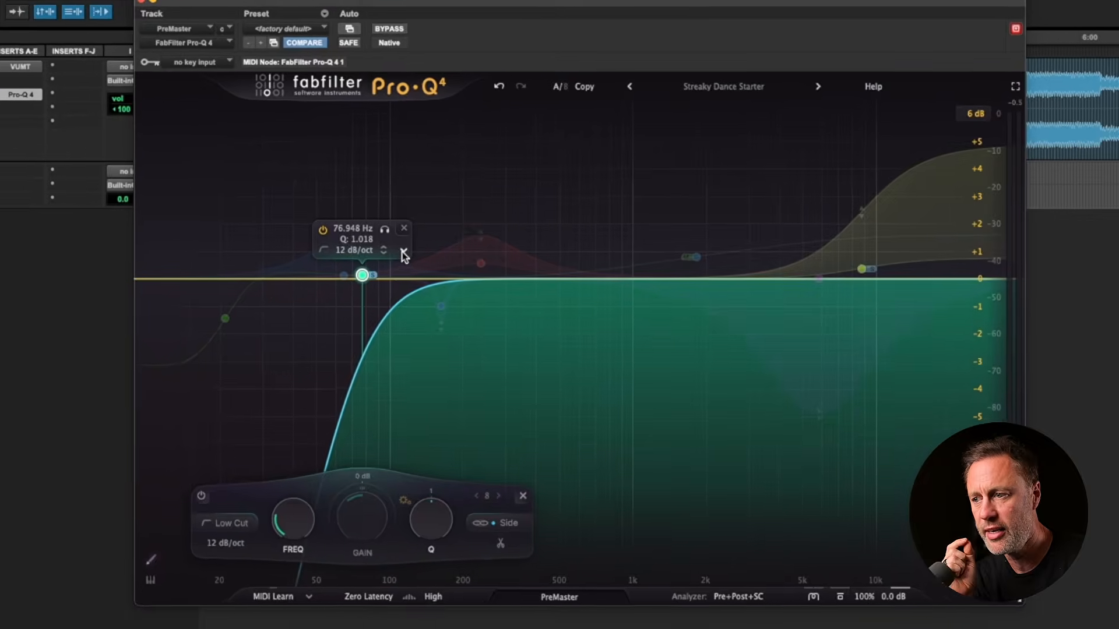
pyautogui.click(404, 254)
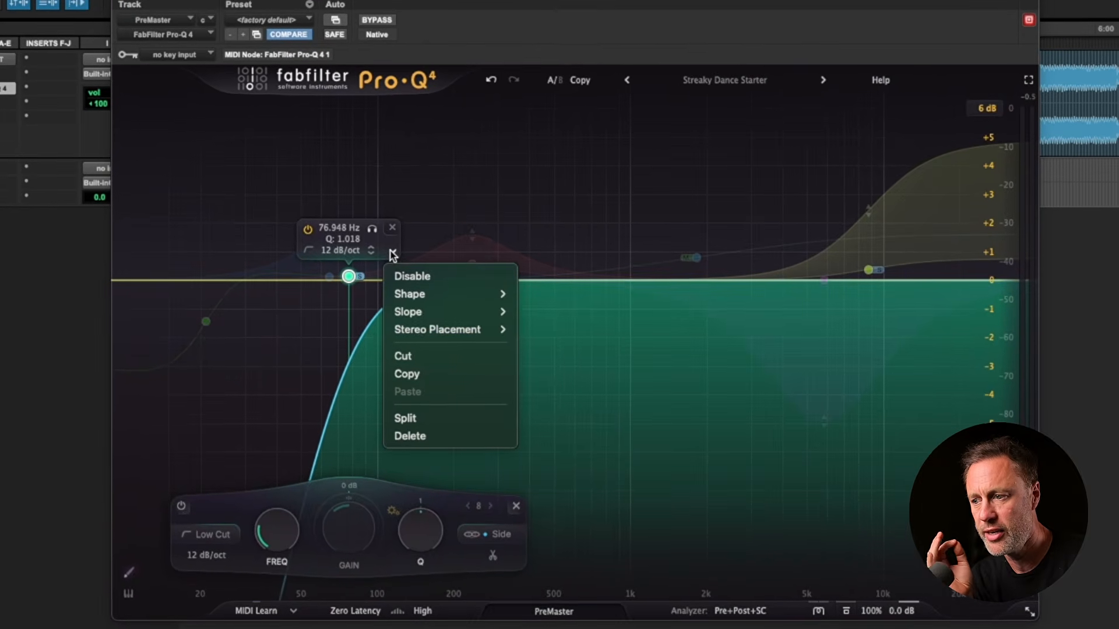
pyautogui.moveTo(429, 329)
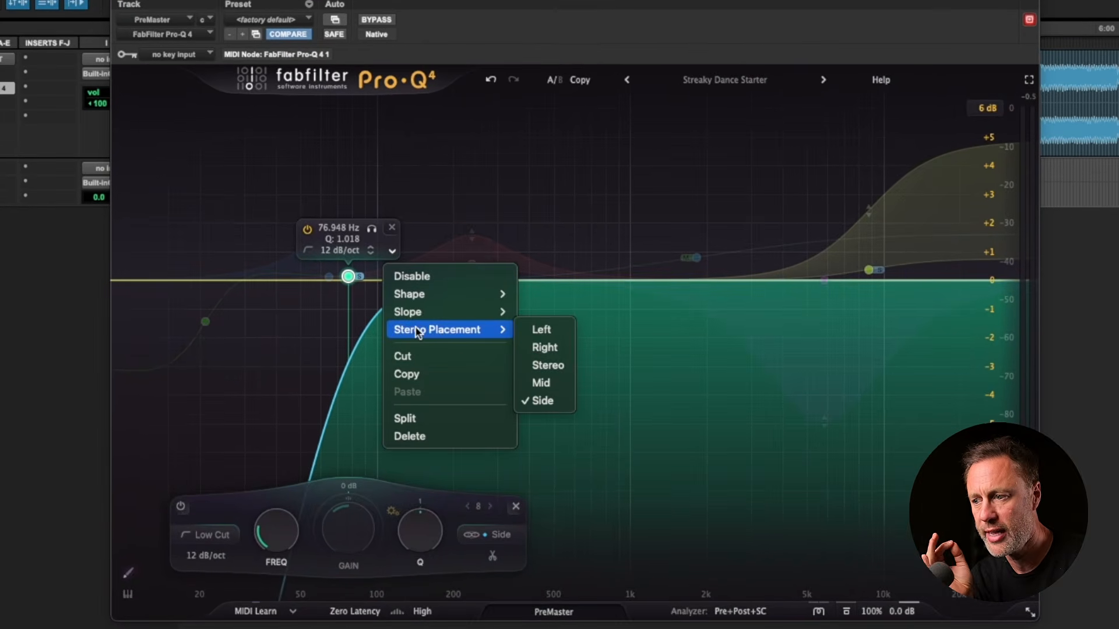
pyautogui.click(542, 401)
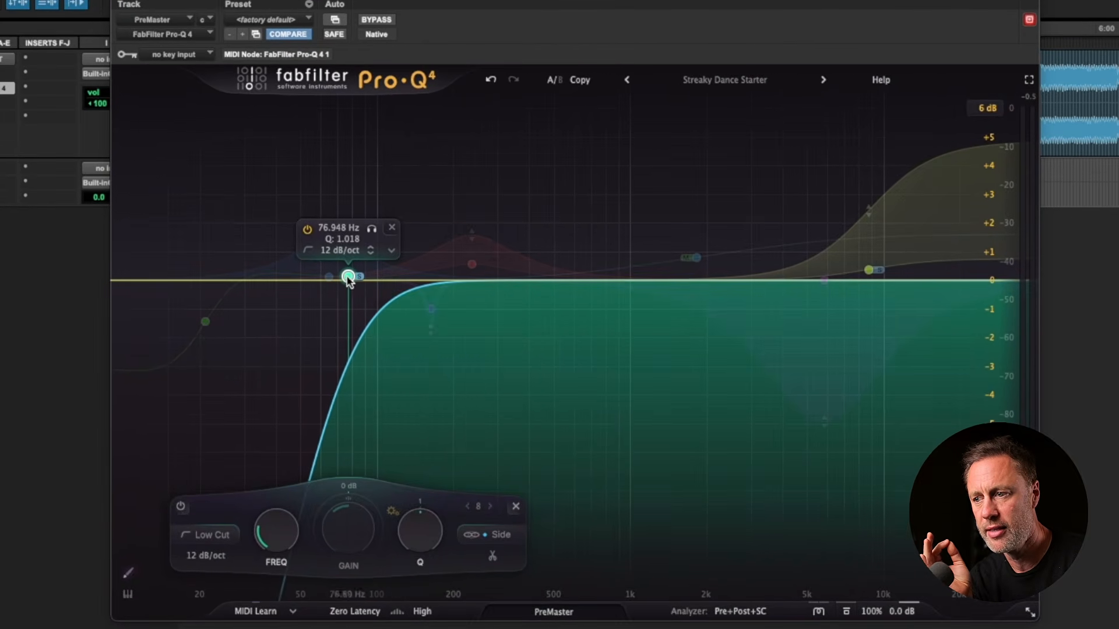
# Fine-tune the side low cut's frequency to about 77 Hz
pyautogui.moveTo(348, 279); pyautogui.dragTo(348, 278)
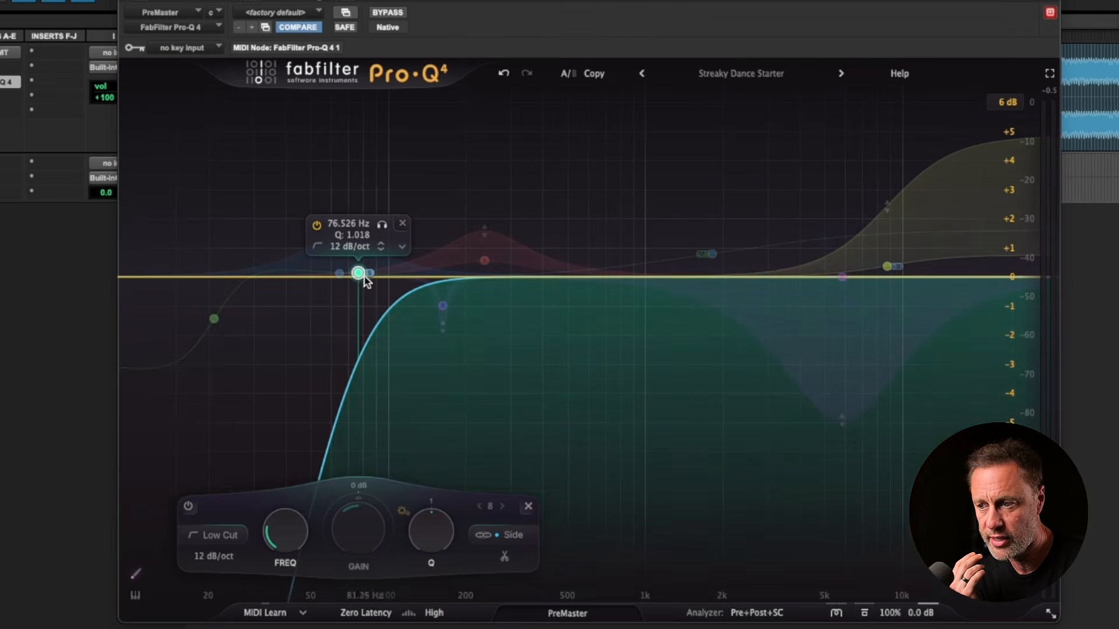
pyautogui.moveTo(357, 275); pyautogui.dragTo(366, 300)
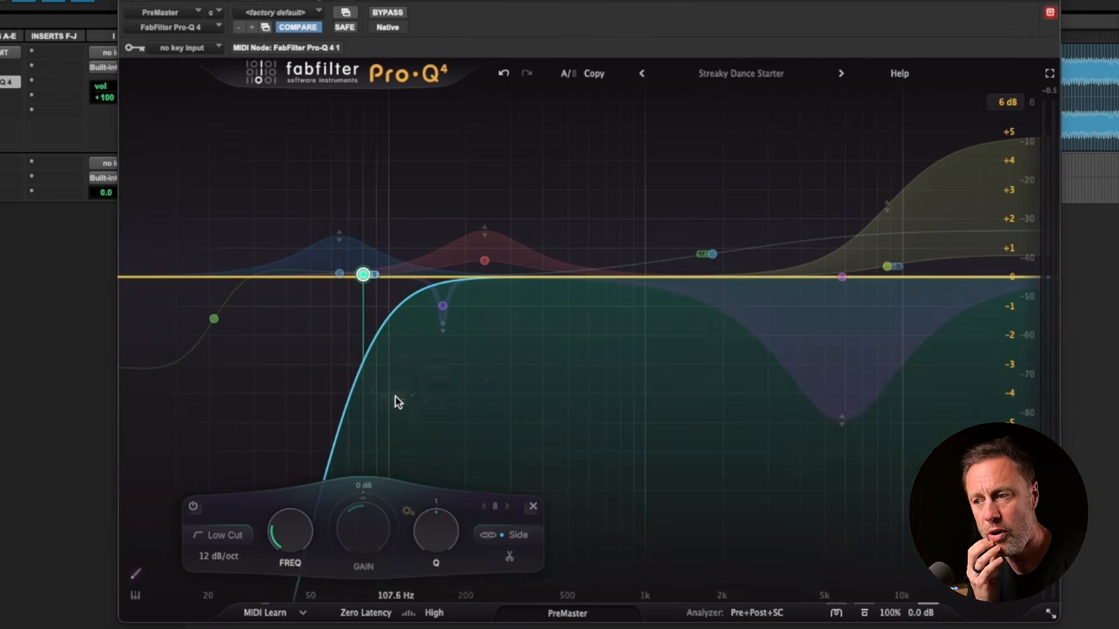
pyautogui.moveTo(364, 274); pyautogui.dragTo(358, 275)
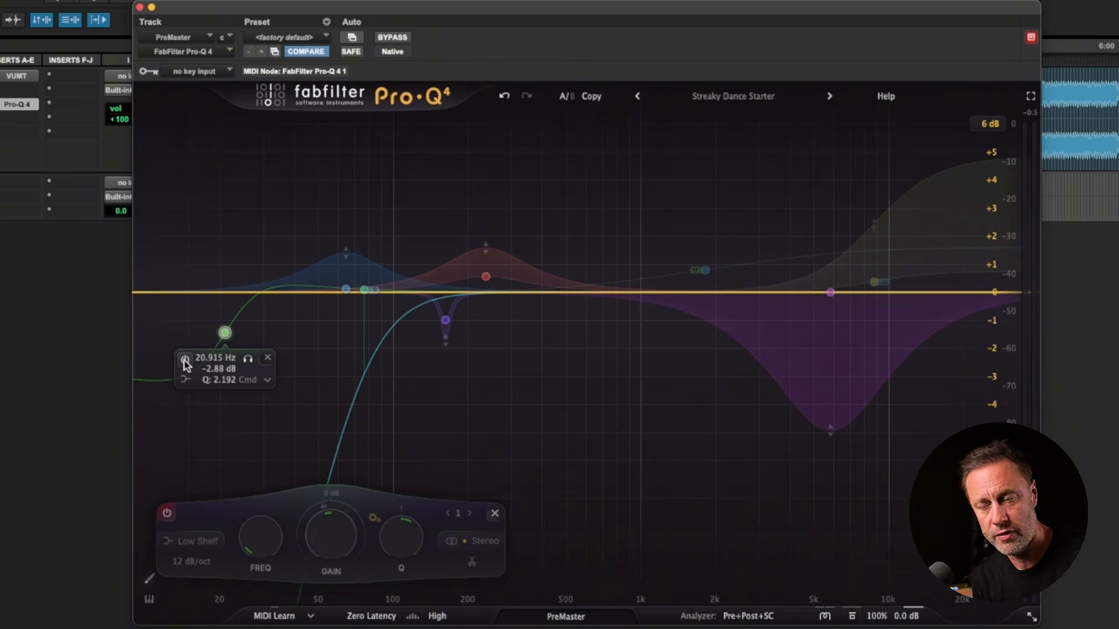
# Enable the low shelf band at the sub end and set it to about 22.4 Hz, -3.46 dB and Q 3.06
pyautogui.click(185, 361)
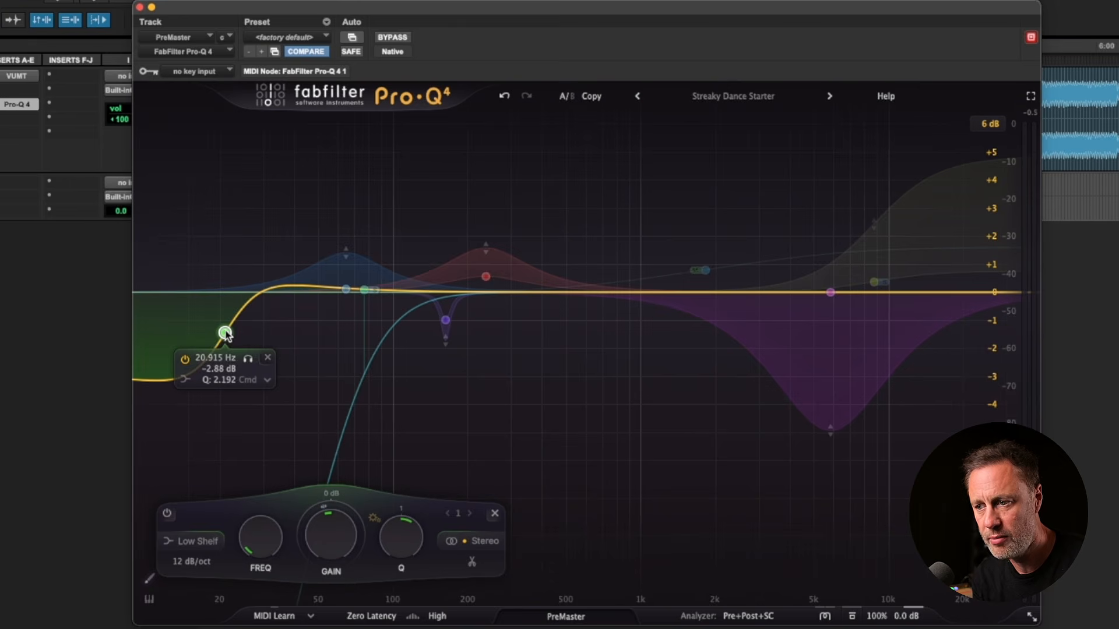
pyautogui.moveTo(226, 334)
pyautogui.mouseDown()
pyautogui.moveTo(236, 325)
pyautogui.moveTo(230, 356)
pyautogui.mouseUp()
pyautogui.moveTo(404, 546); pyautogui.dragTo(402, 531)
pyautogui.moveTo(233, 343)
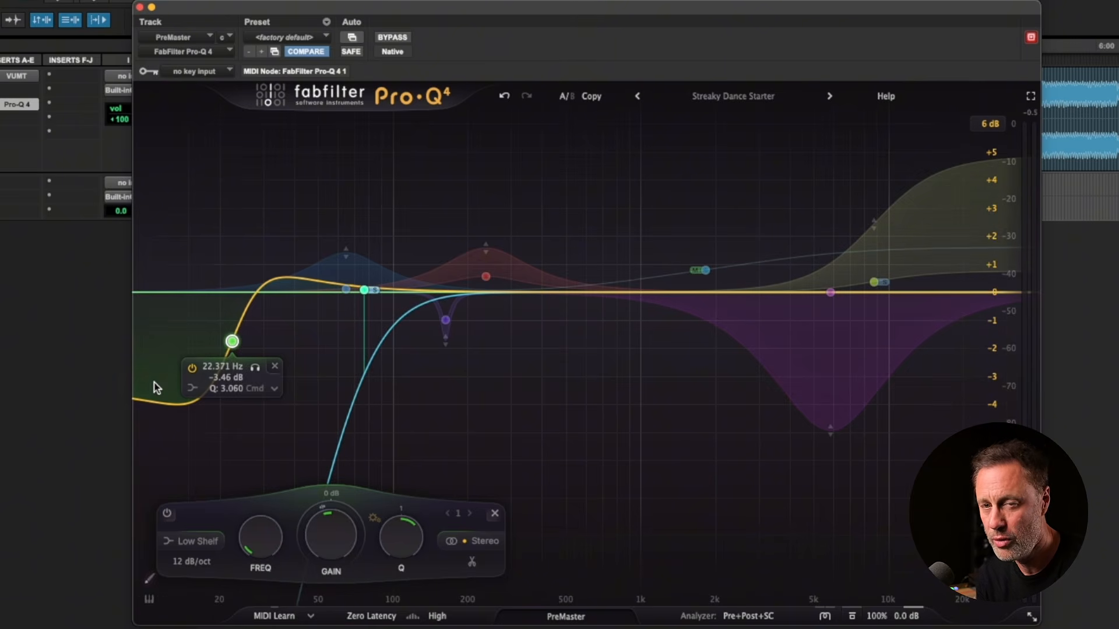
pyautogui.moveTo(193, 390)
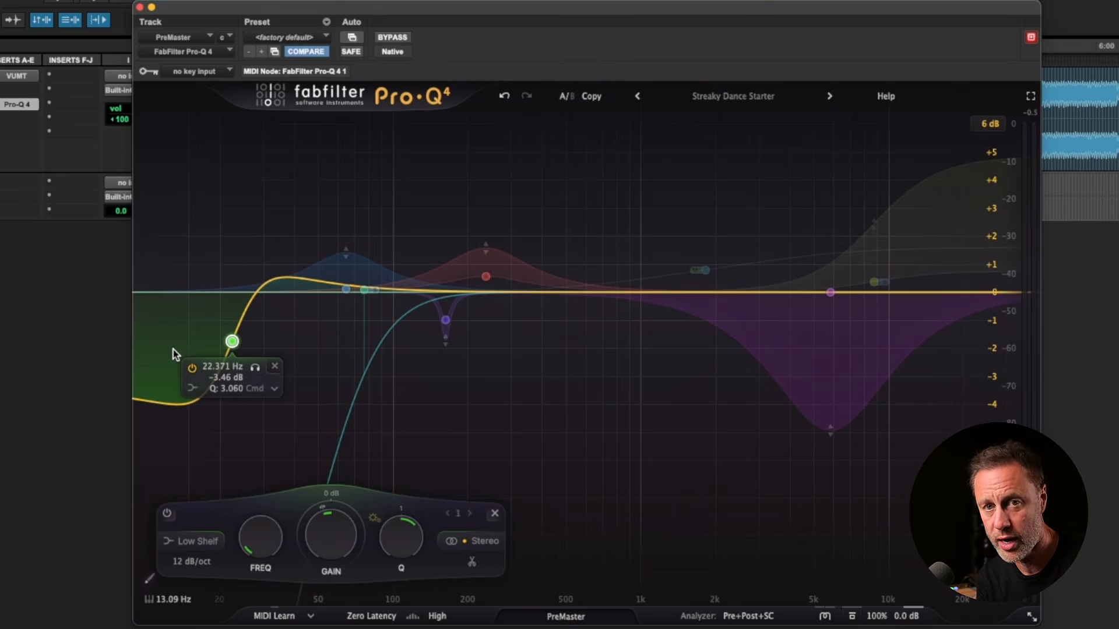
# Adjust the low shelf to about 22.6 Hz, -3.15 dB and Q 3.87, and compare it off and on during playback
pyautogui.moveTo(231, 342); pyautogui.dragTo(227, 332)
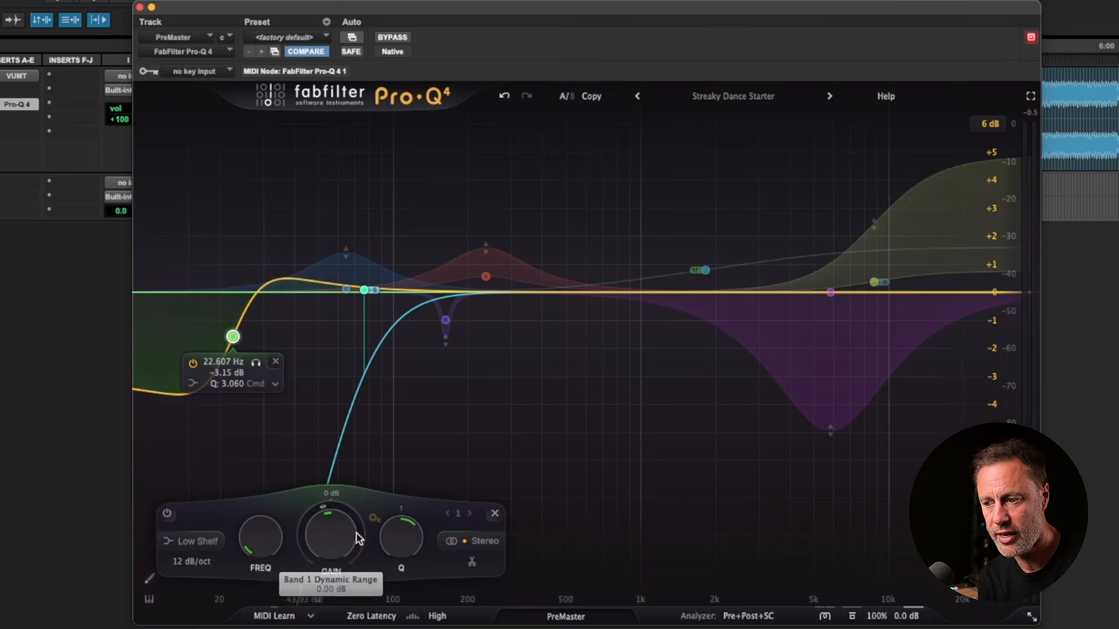
pyautogui.moveTo(393, 533)
pyautogui.mouseDown()
pyautogui.moveTo(395, 565)
pyautogui.moveTo(394, 548)
pyautogui.mouseUp()
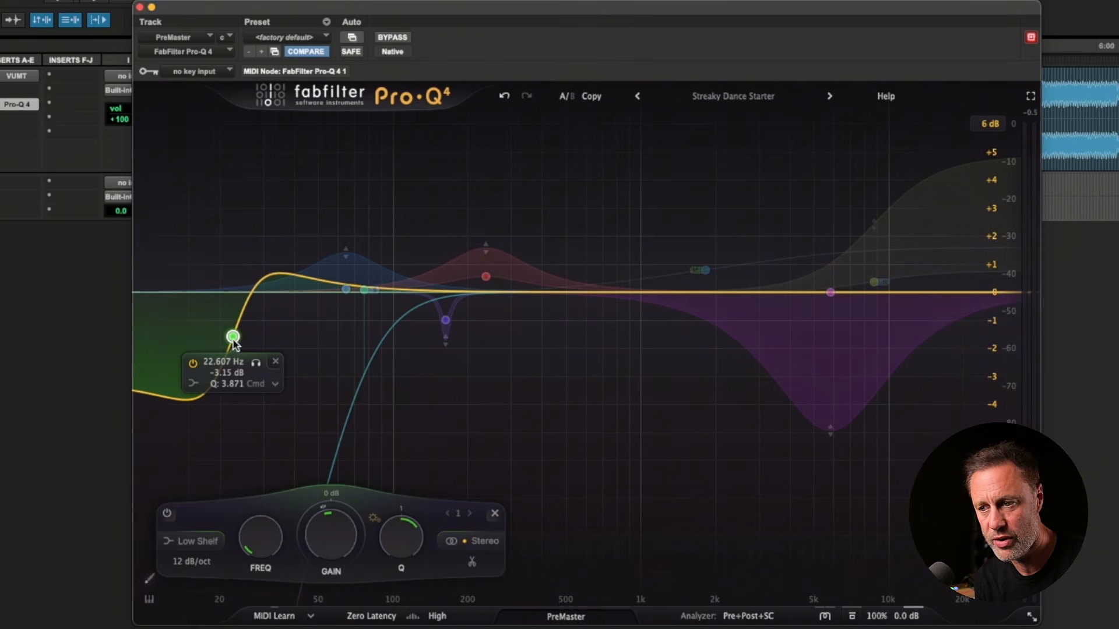
pyautogui.press('space')
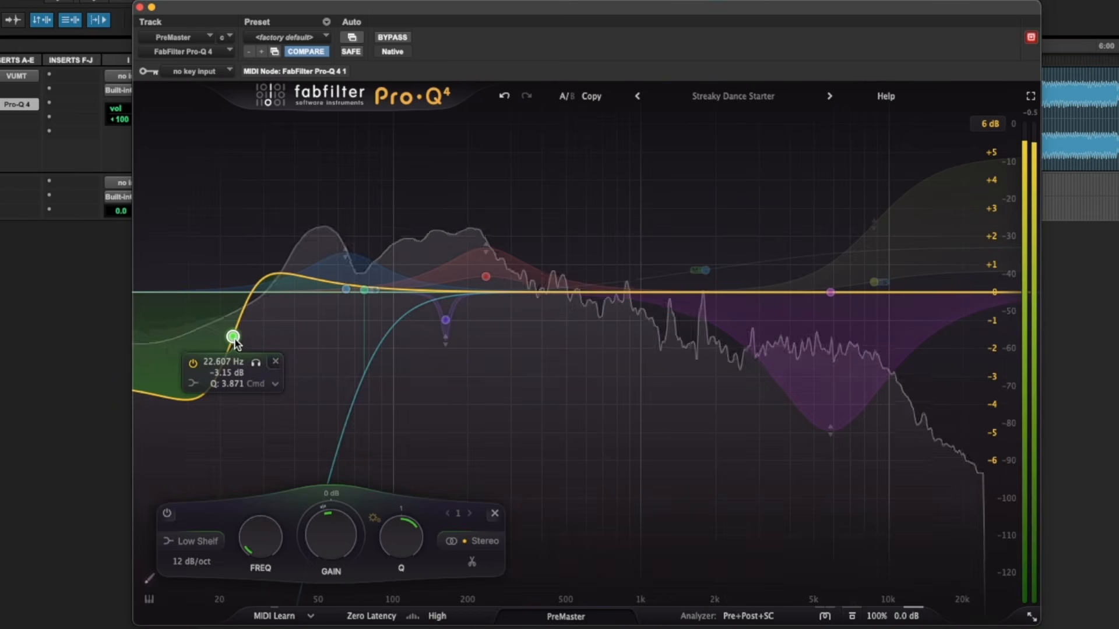
pyautogui.click(193, 364)
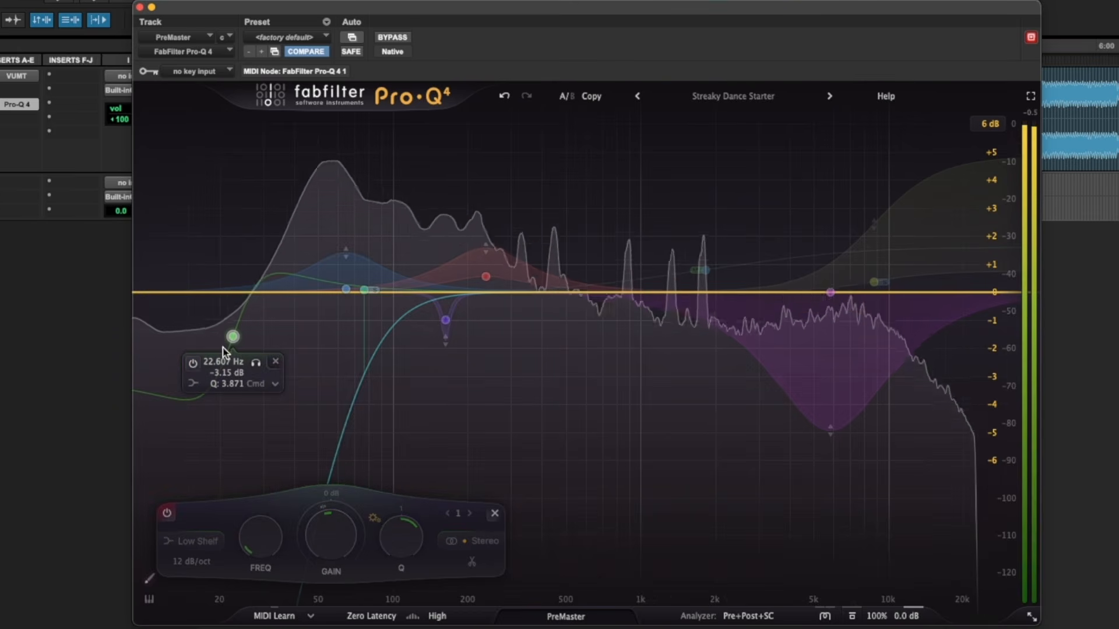
pyautogui.click(192, 364)
# Retune the low shelf during playback to about 18.8 Hz, -3.22 dB and Q 2.67
pyautogui.moveTo(233, 337); pyautogui.dragTo(223, 339)
pyautogui.moveTo(385, 559); pyautogui.dragTo(394, 584)
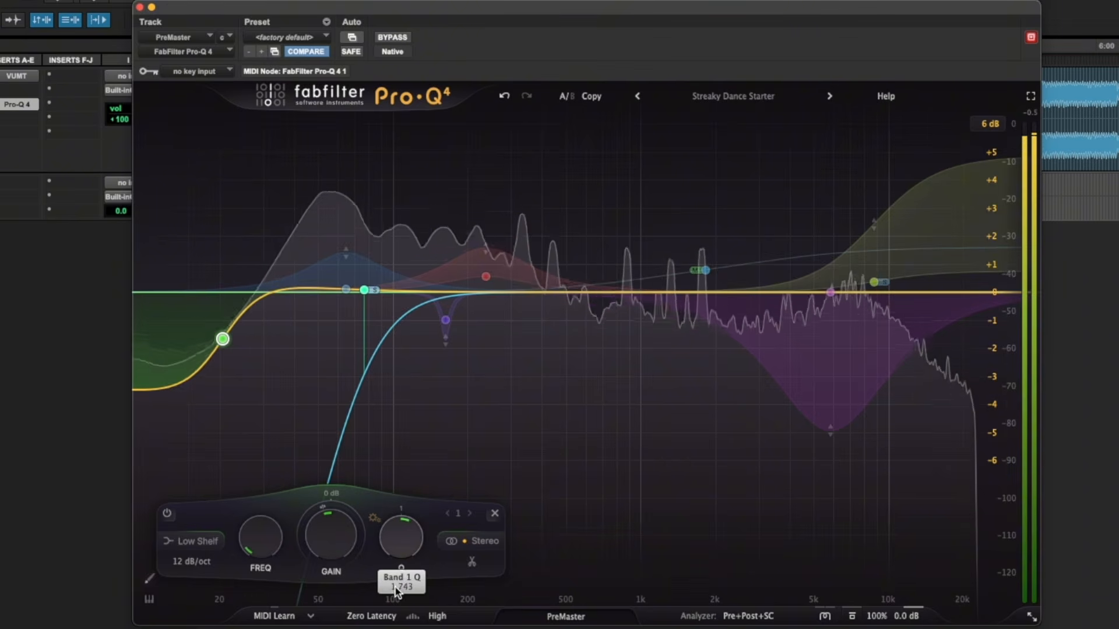
pyautogui.moveTo(223, 340); pyautogui.dragTo(209, 339)
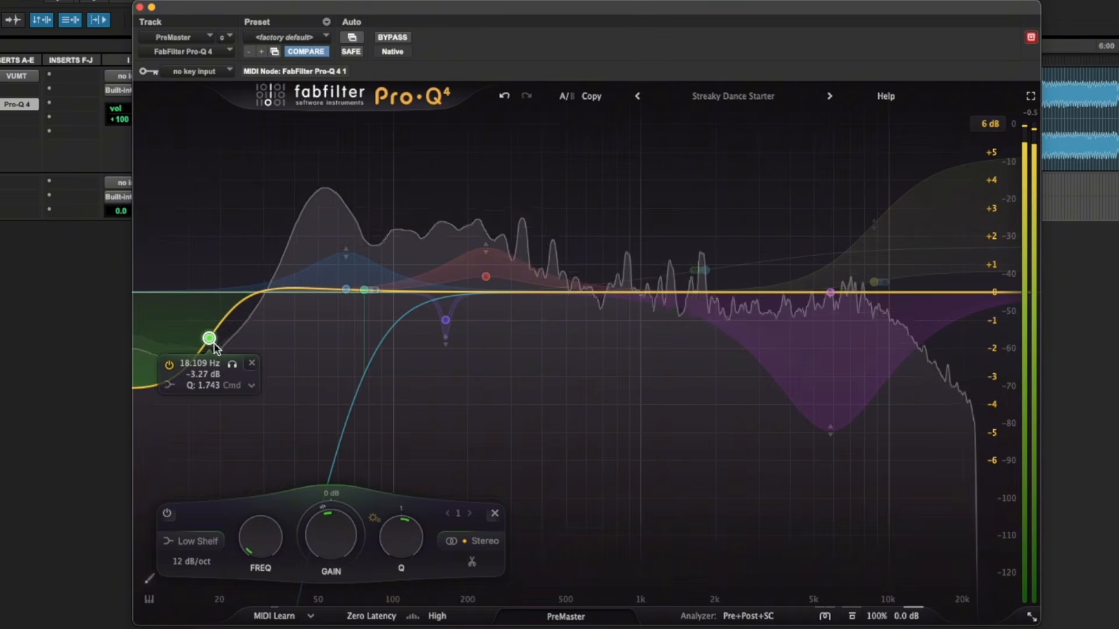
pyautogui.moveTo(390, 528); pyautogui.dragTo(407, 498)
pyautogui.moveTo(209, 339); pyautogui.dragTo(214, 337)
pyautogui.moveTo(400, 535); pyautogui.dragTo(395, 539)
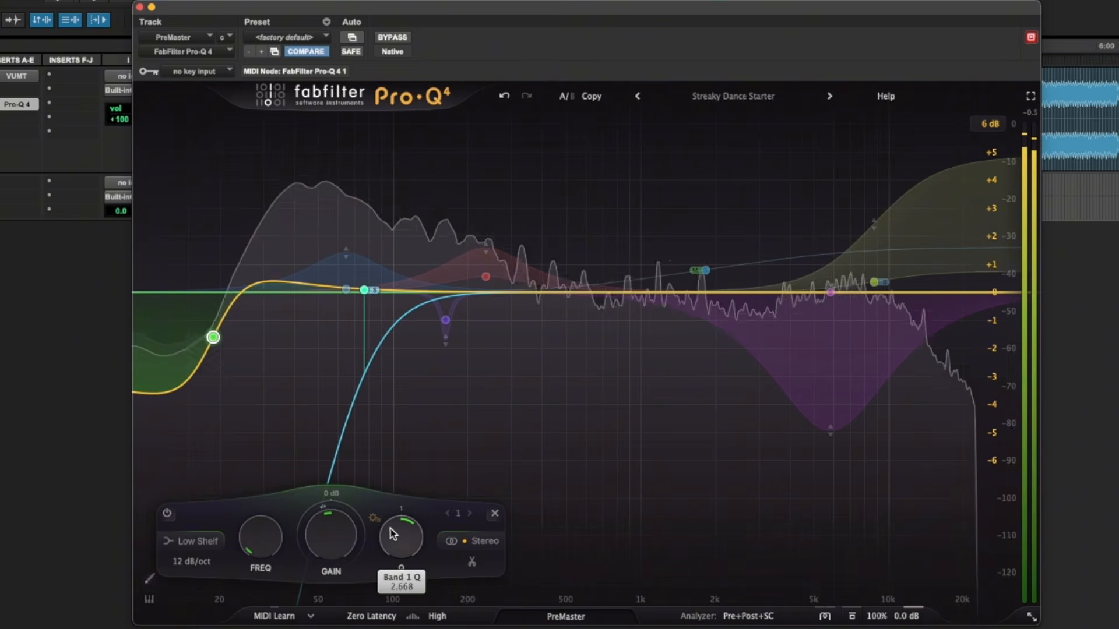
# Compare the track with the low shelf band off and on, and stop playback
pyautogui.click(167, 514)
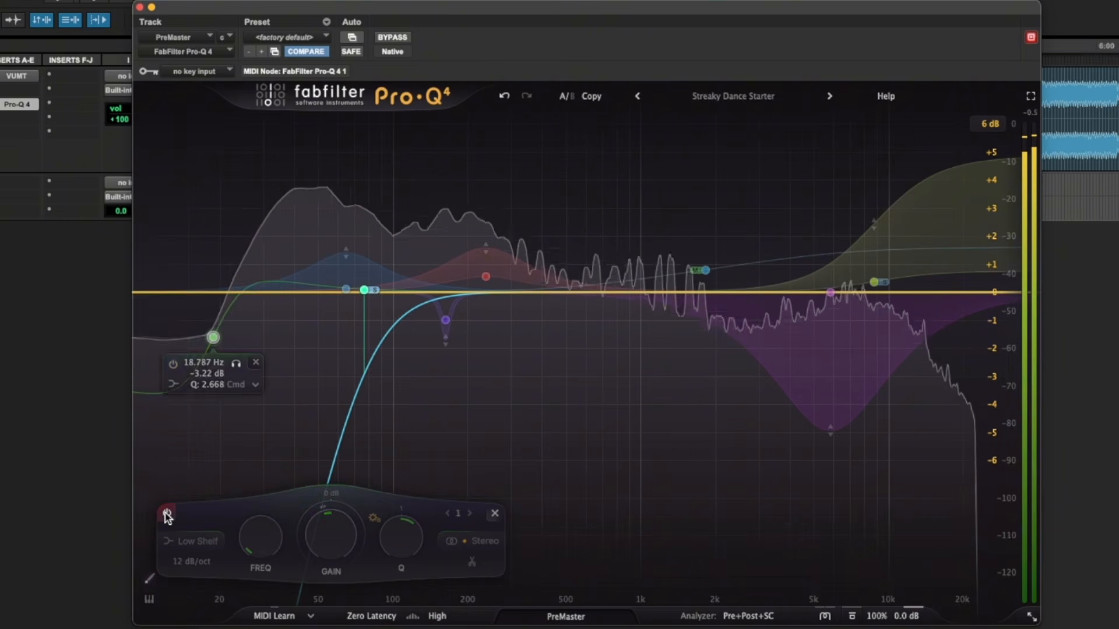
pyautogui.click(167, 514)
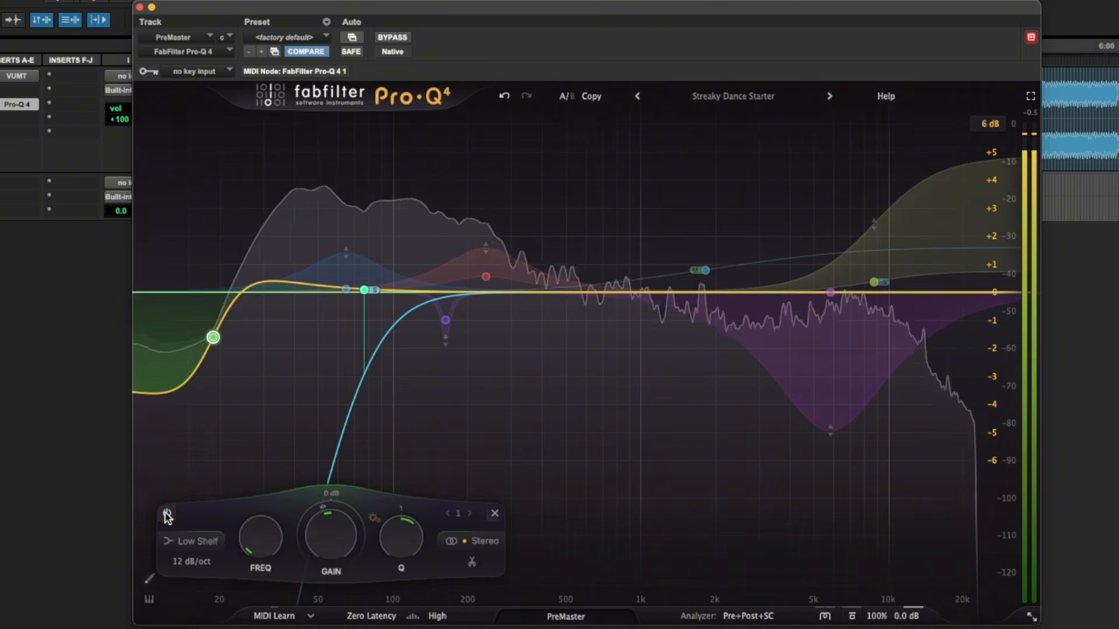
pyautogui.moveTo(213, 341)
pyautogui.press('space')
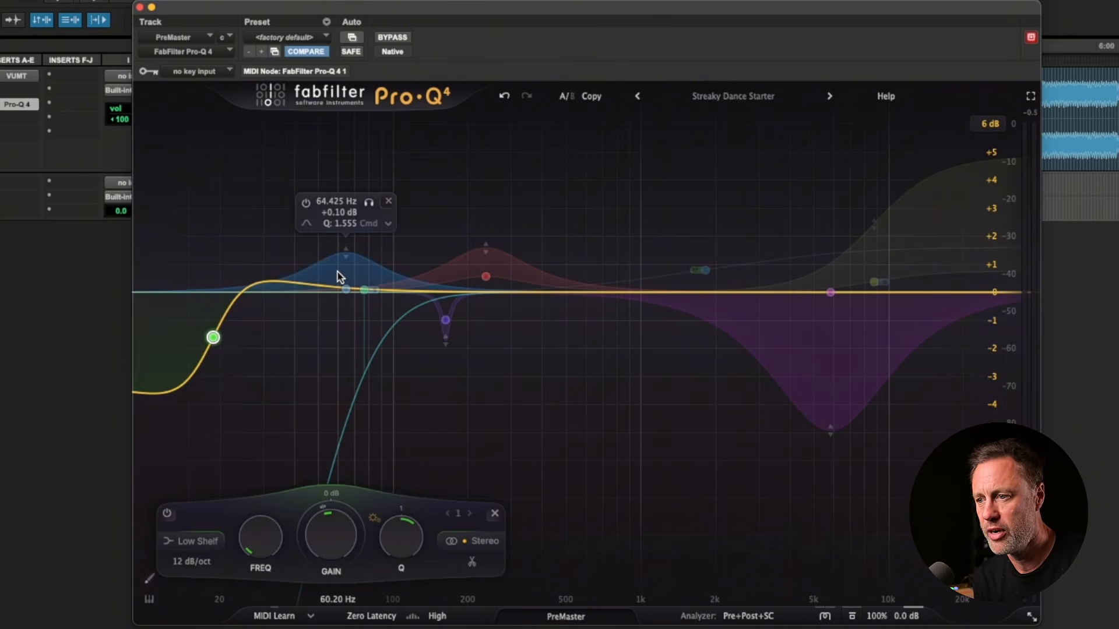
# Enable the dynamic bell band near 64 Hz, increase its upward dynamic range, and move it to about 62.2 Hz at -0.02 dB
pyautogui.click(346, 289)
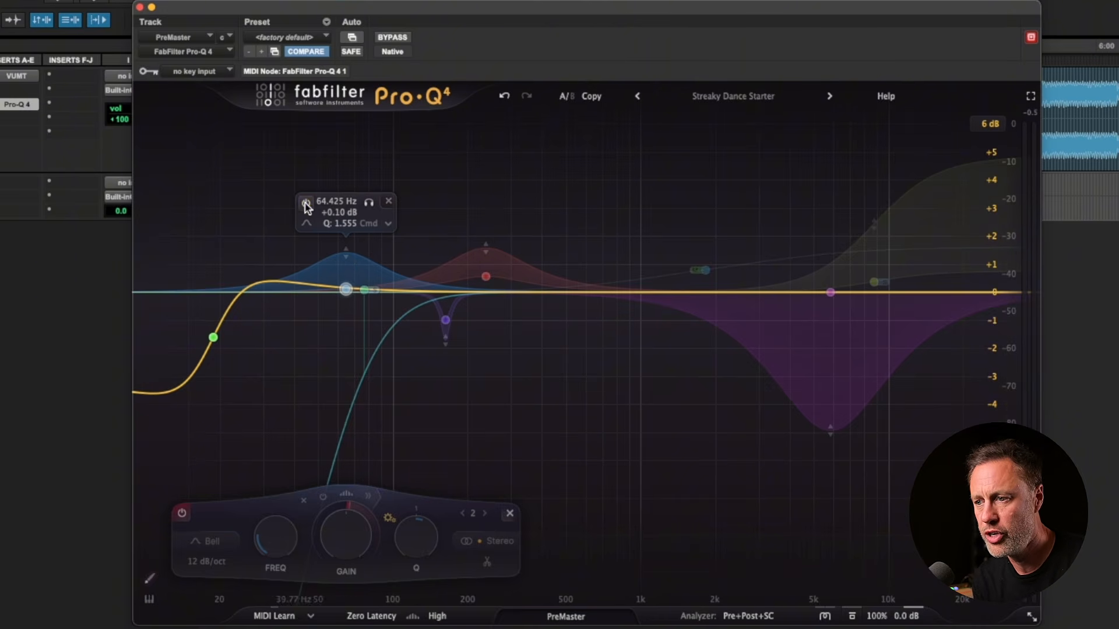
pyautogui.click(389, 225)
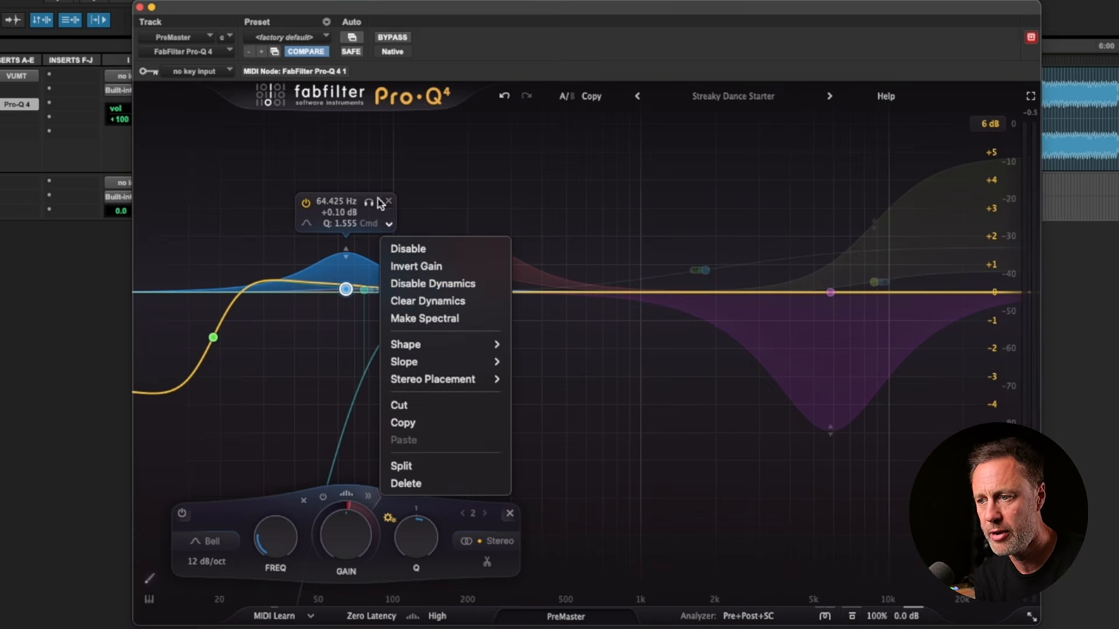
pyautogui.click(330, 264)
pyautogui.moveTo(345, 289); pyautogui.dragTo(342, 249)
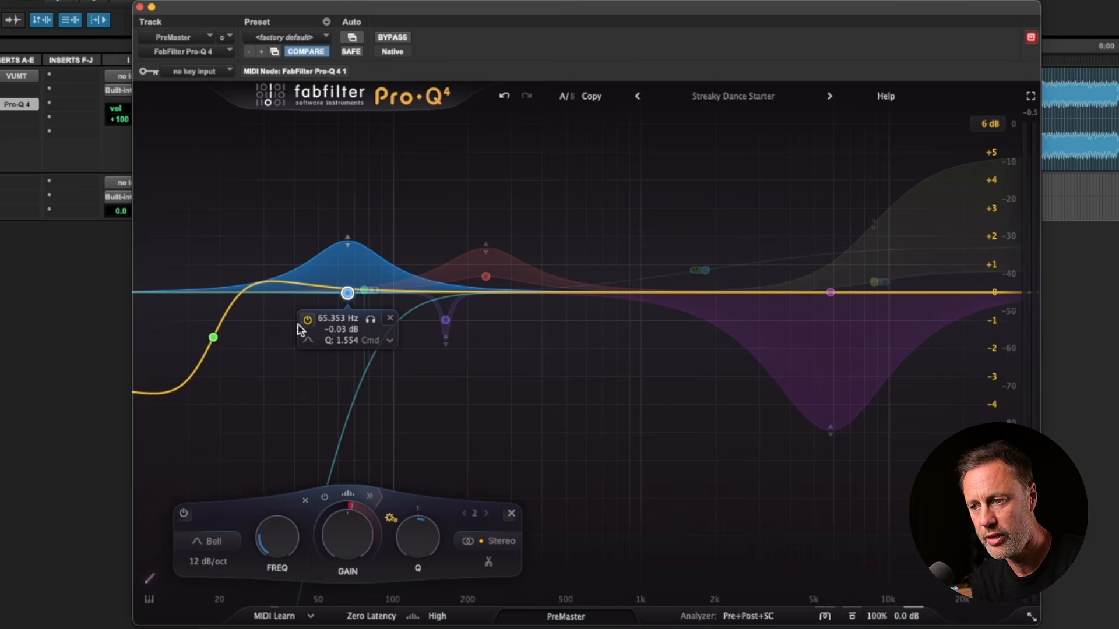
pyautogui.moveTo(348, 293); pyautogui.dragTo(342, 295)
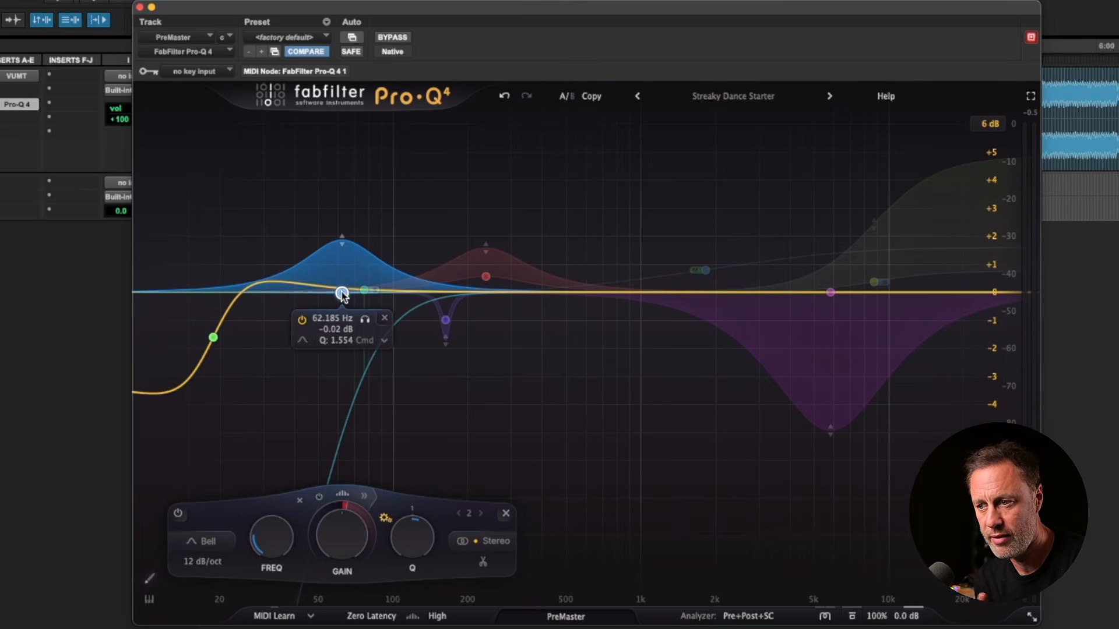
# Play the track and compare it with the 62 Hz dynamic bell off and on
pyautogui.press('space')
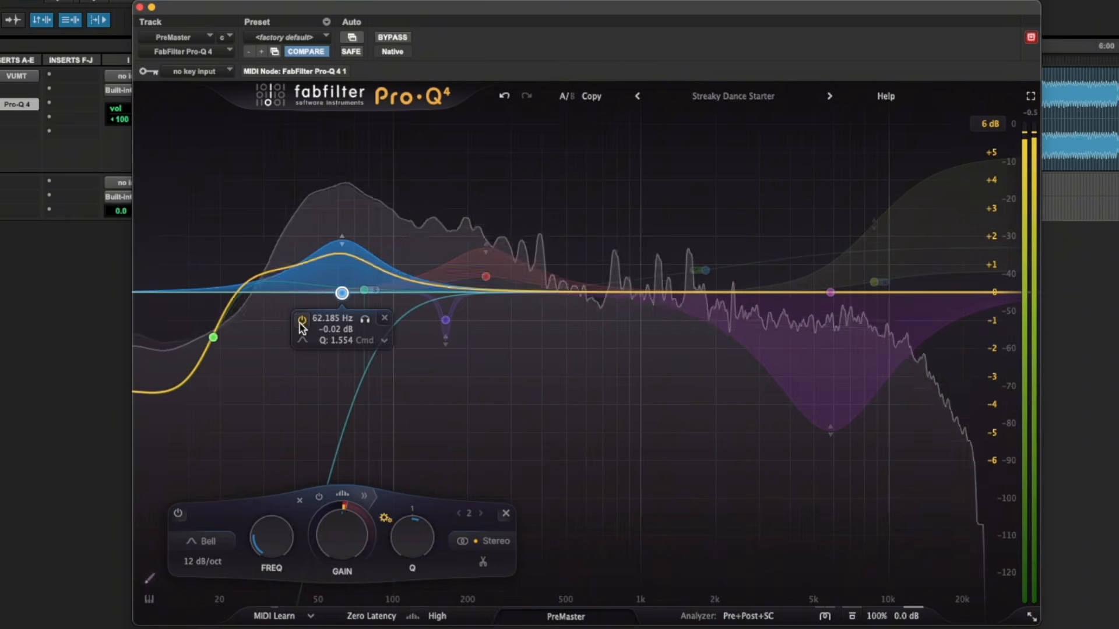
pyautogui.click(301, 319)
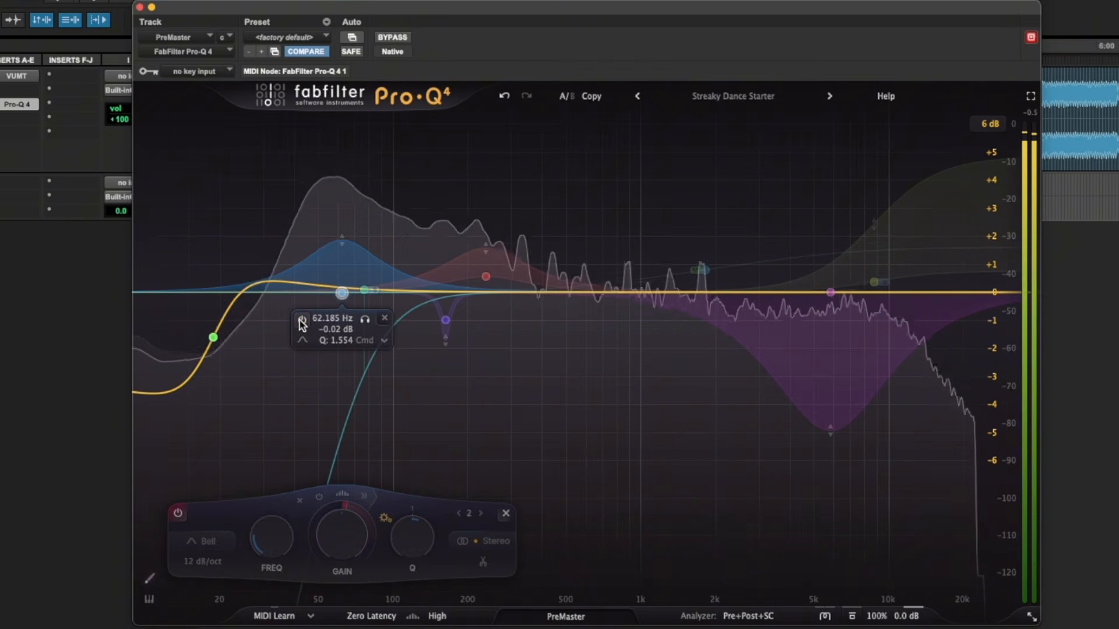
pyautogui.click(301, 320)
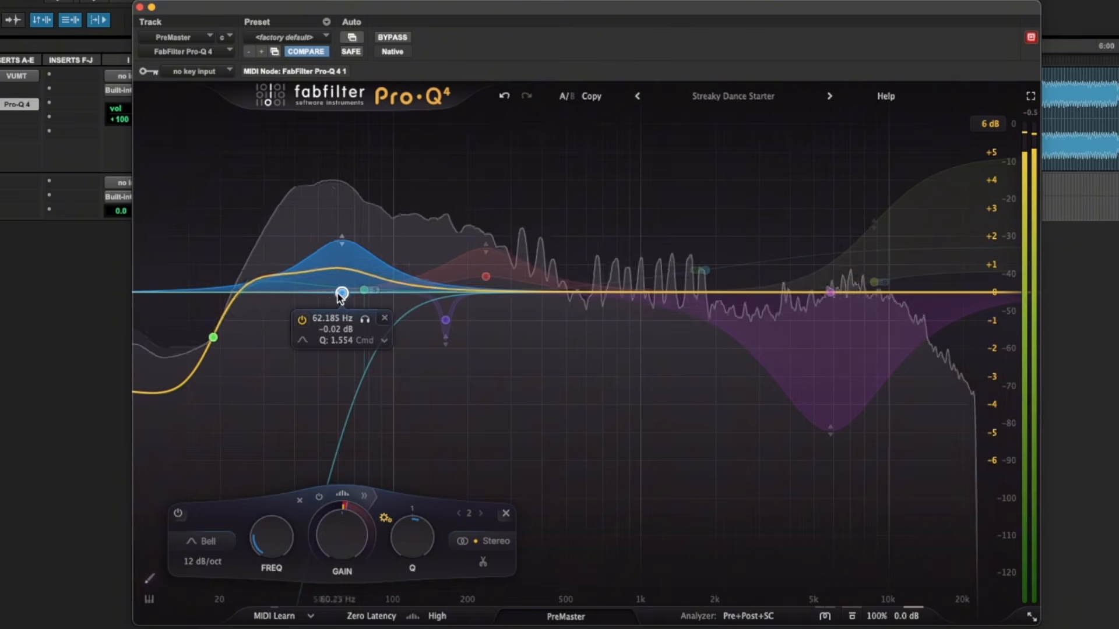
# Lower the dynamic bell to about 51.6 Hz at -0.13 dB and compare the sound with the band off and on
pyautogui.moveTo(341, 295); pyautogui.dragTo(304, 296)
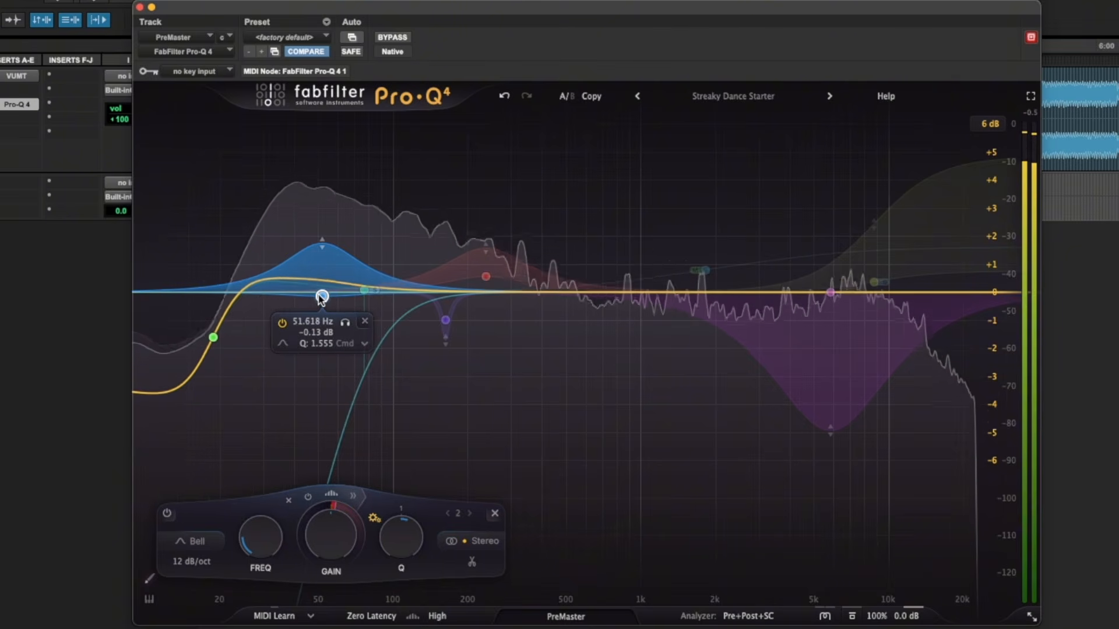
pyautogui.click(282, 323)
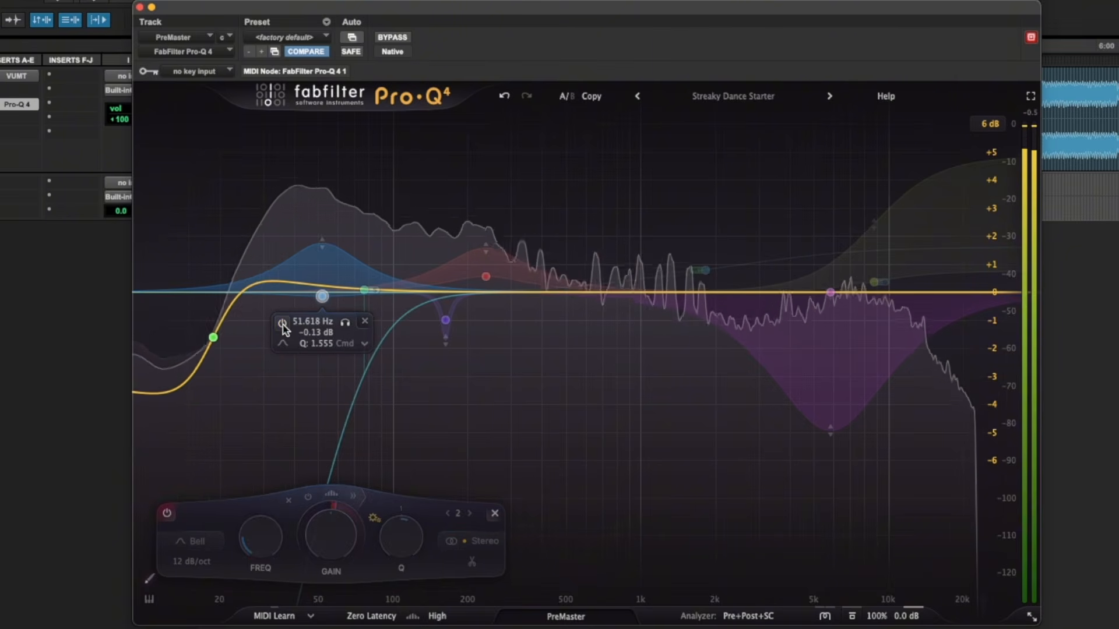
pyautogui.click(283, 323)
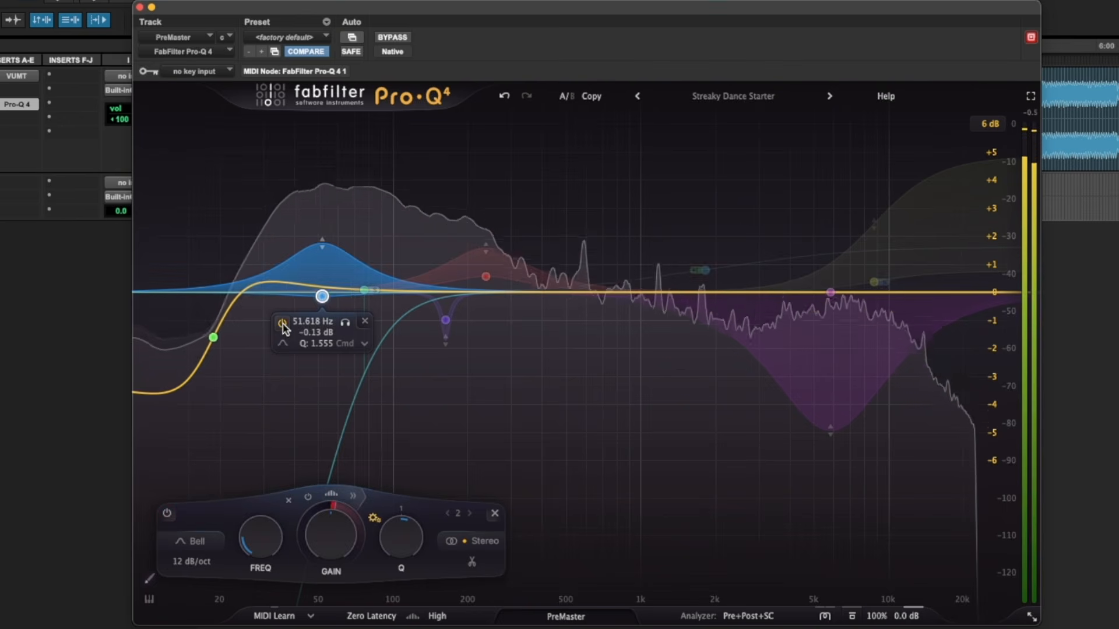
pyautogui.click(282, 322)
pyautogui.click(283, 323)
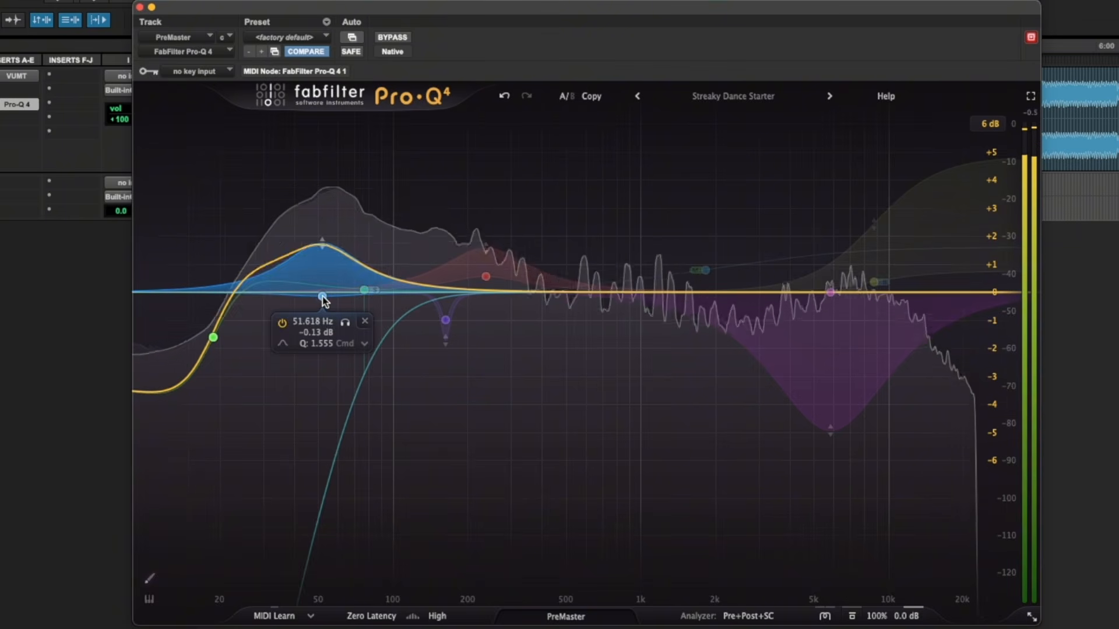
# Lower the dynamic low bell to about 47.8 Hz at -0.01 dB and stop playback
pyautogui.moveTo(322, 300); pyautogui.dragTo(319, 300)
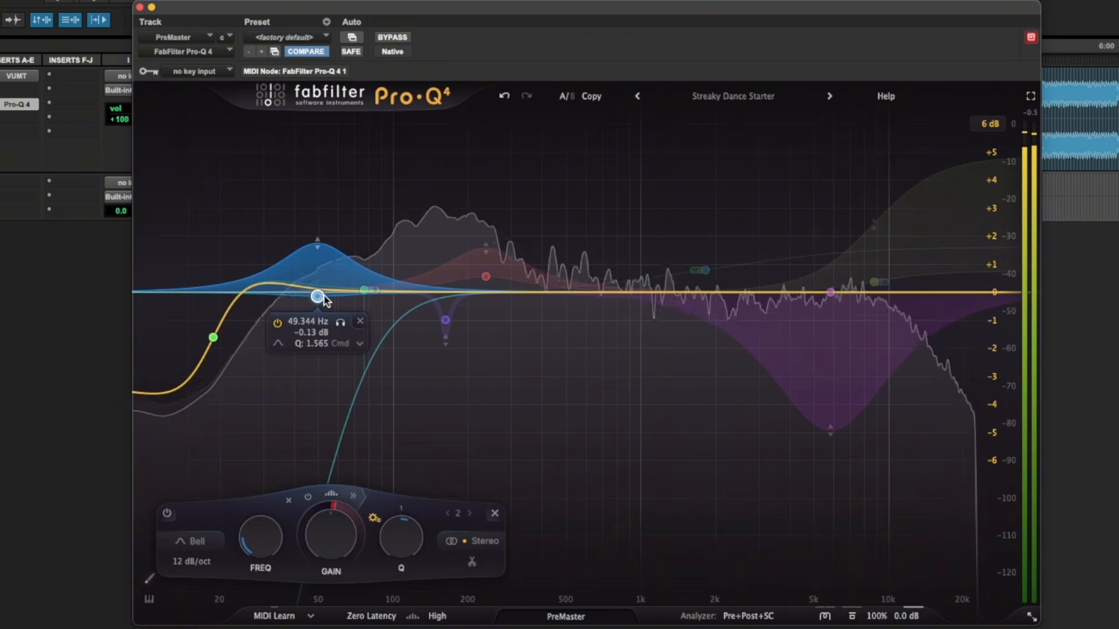
pyautogui.moveTo(318, 298); pyautogui.dragTo(313, 298)
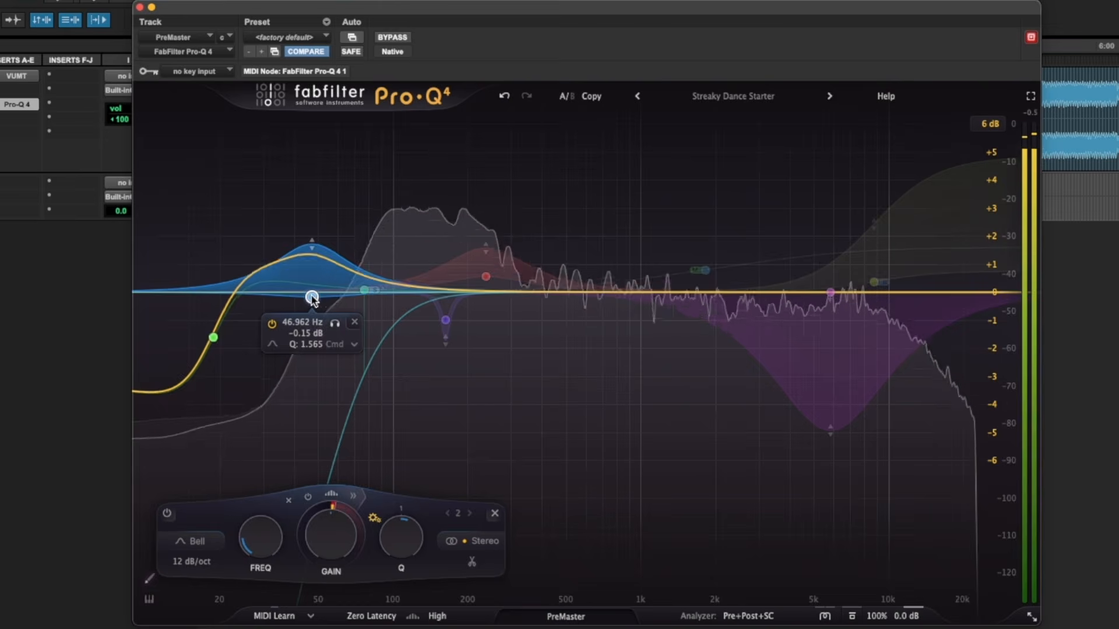
pyautogui.press('space')
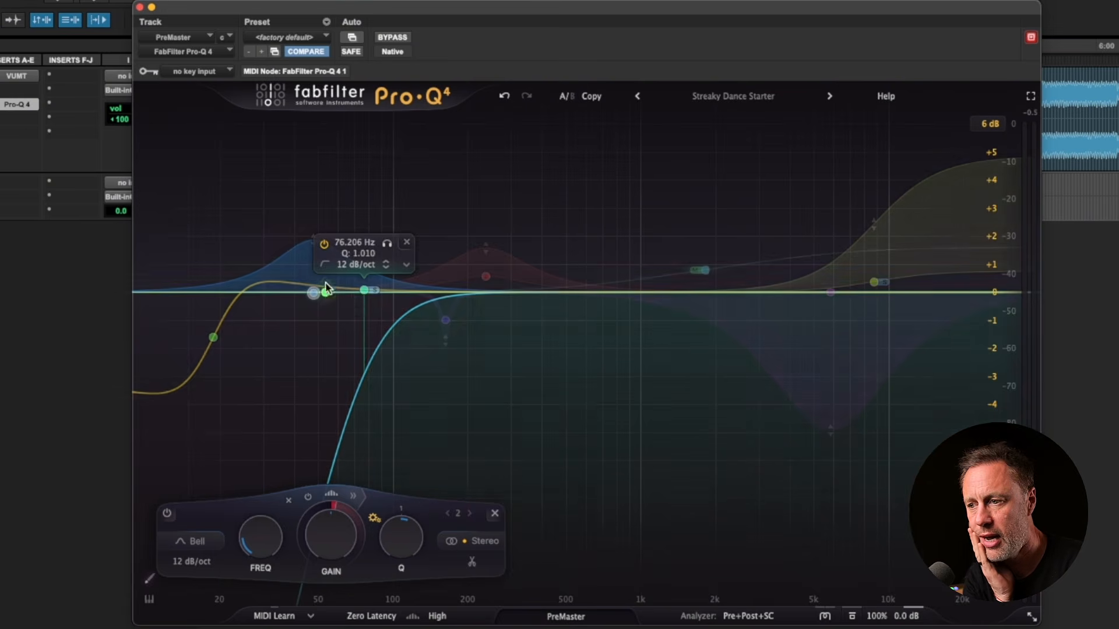
# Enable the narrow dynamic bell cut near 162 Hz and move it to about 157.5 Hz at -0.70 dB
pyautogui.click(445, 321)
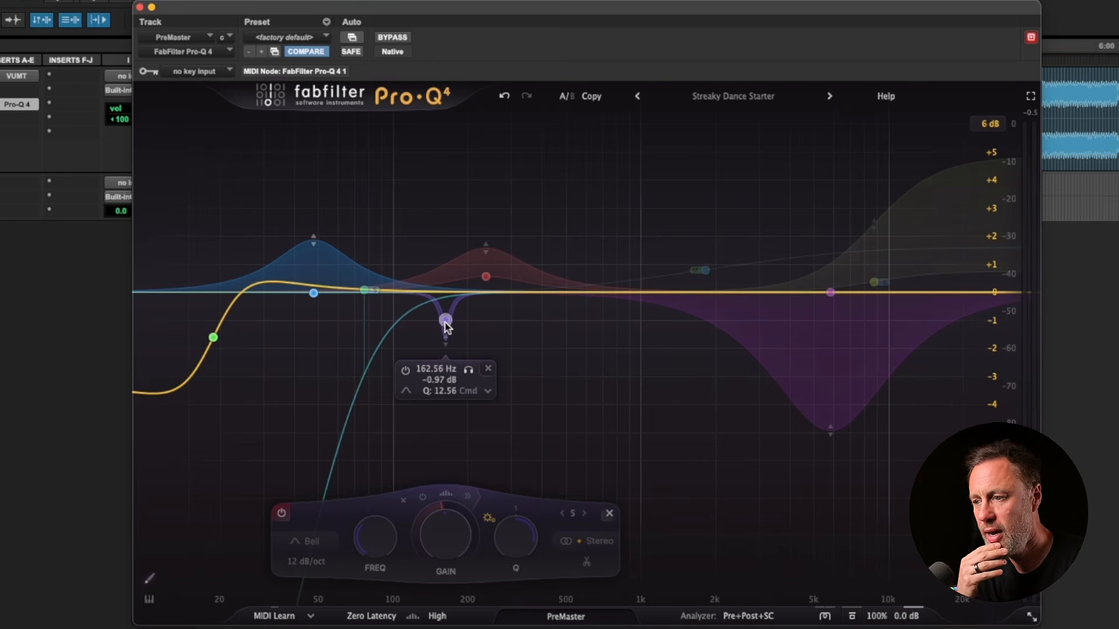
pyautogui.click(486, 392)
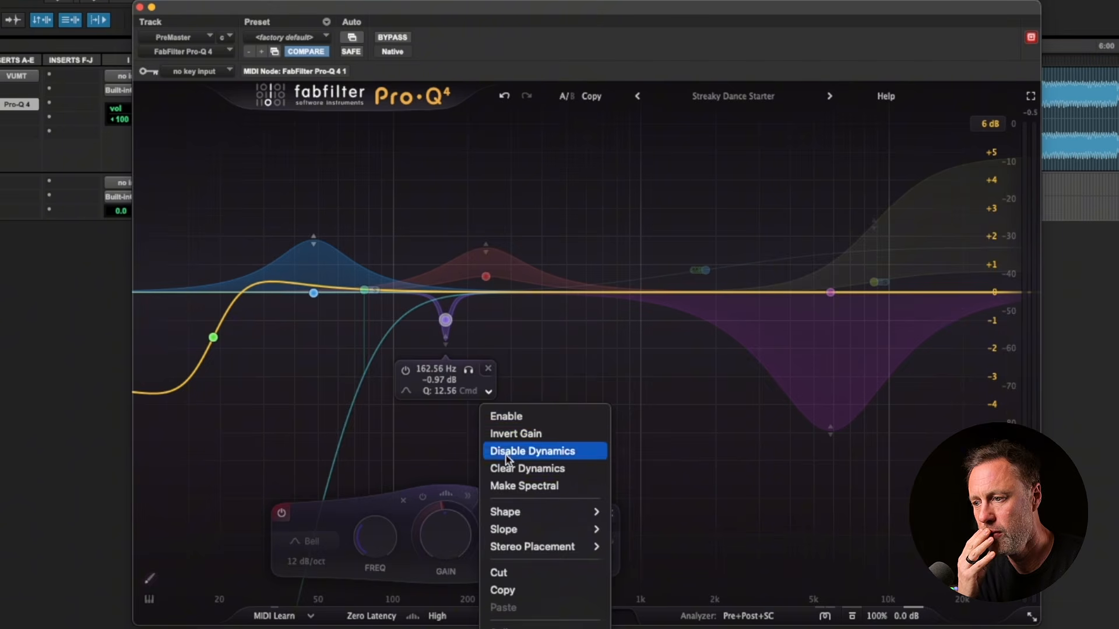
pyautogui.click(467, 413)
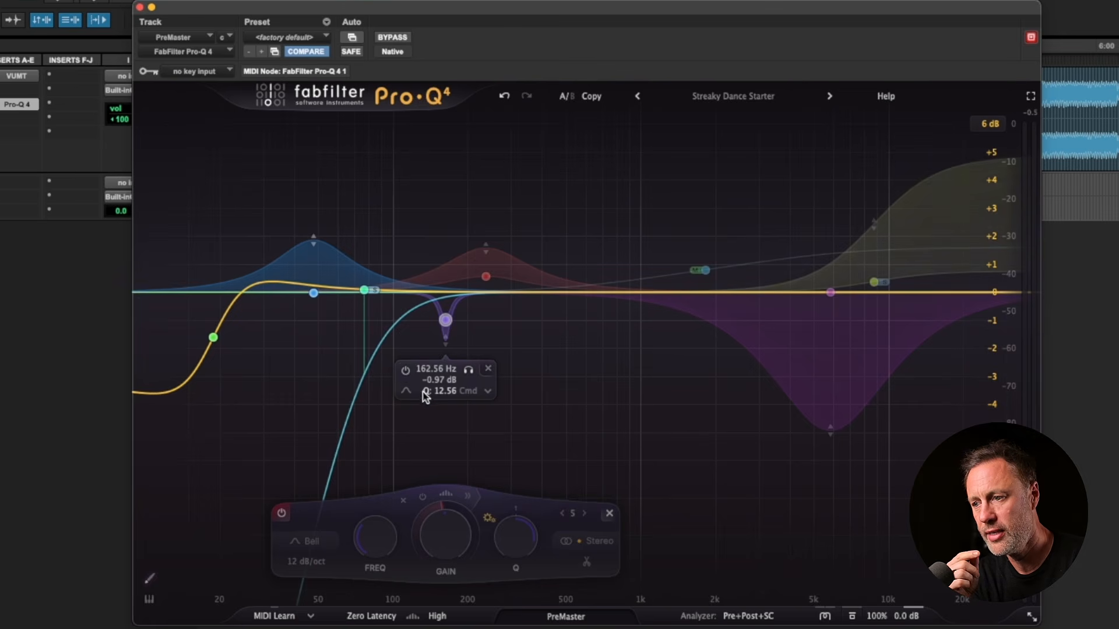
pyautogui.click(406, 372)
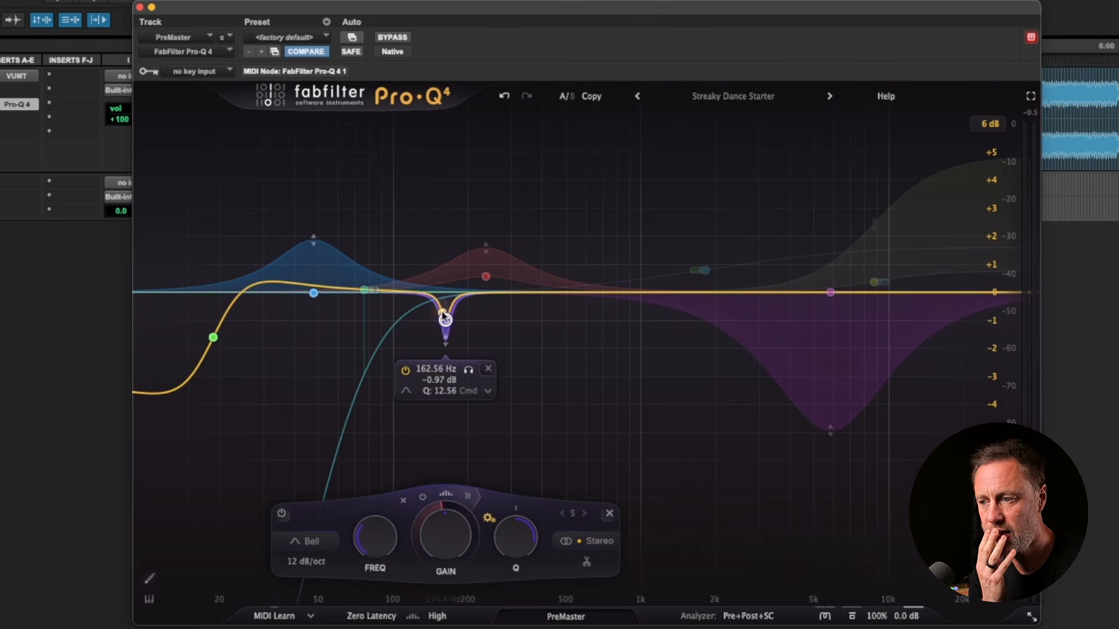
pyautogui.moveTo(446, 322); pyautogui.dragTo(442, 316)
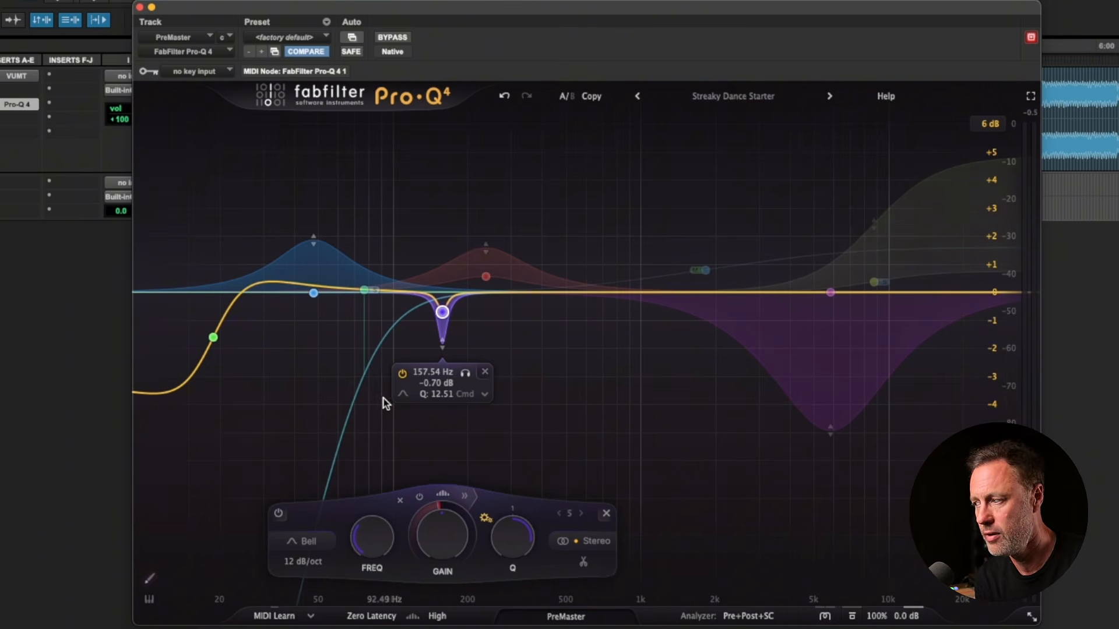
# Play the track, compare it with the narrow 157 Hz cut off and on repeatedly, and stop playback
pyautogui.press('space')
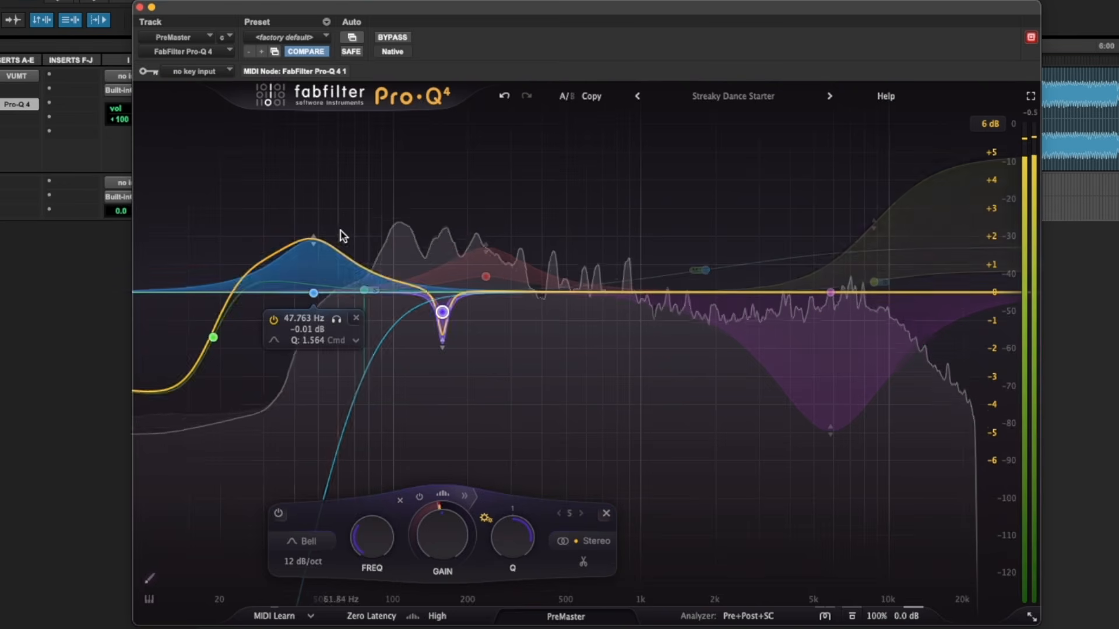
pyautogui.click(279, 516)
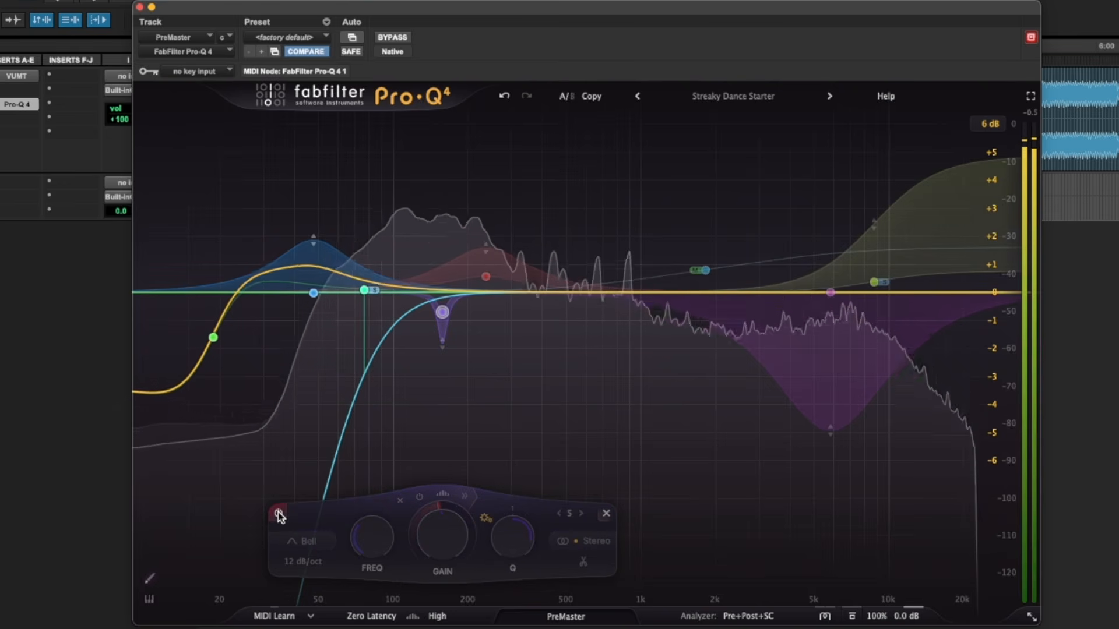
pyautogui.click(279, 515)
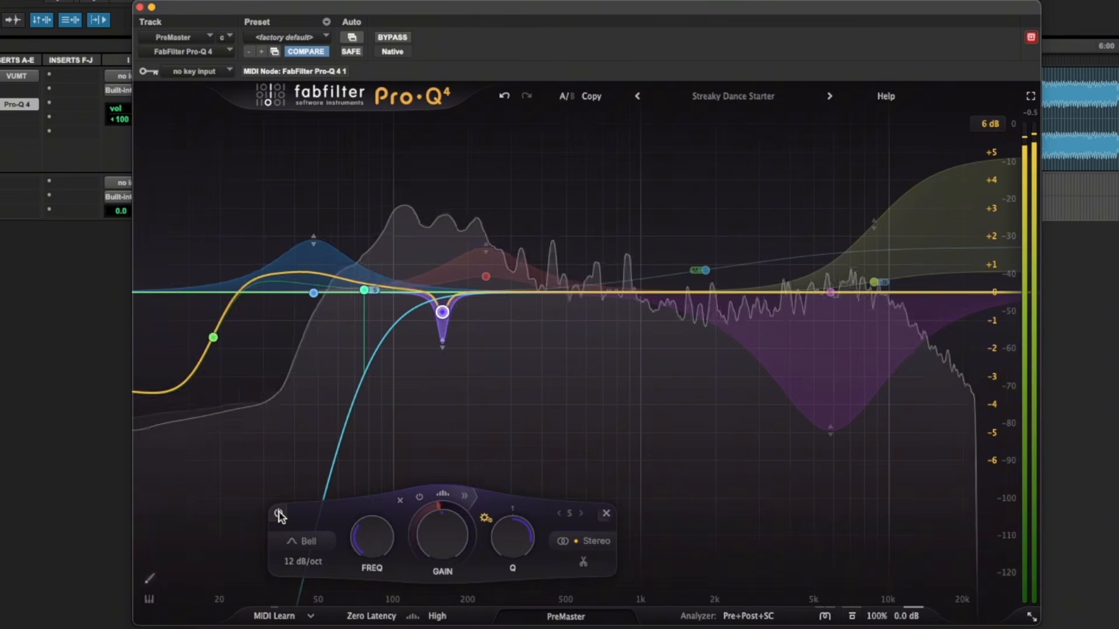
pyautogui.click(279, 515)
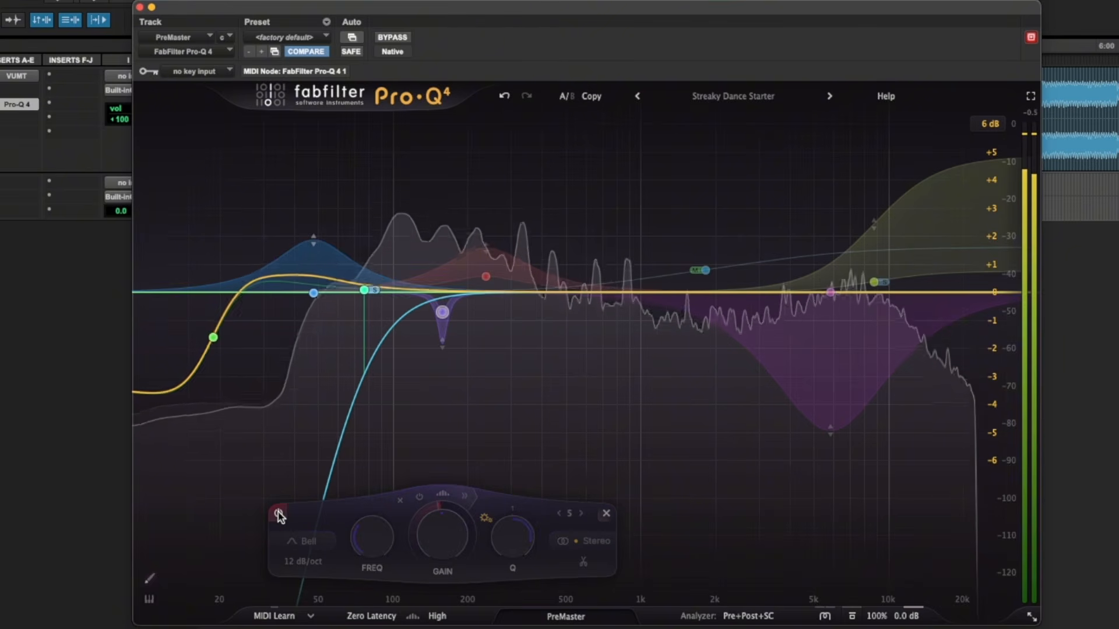
pyautogui.click(279, 516)
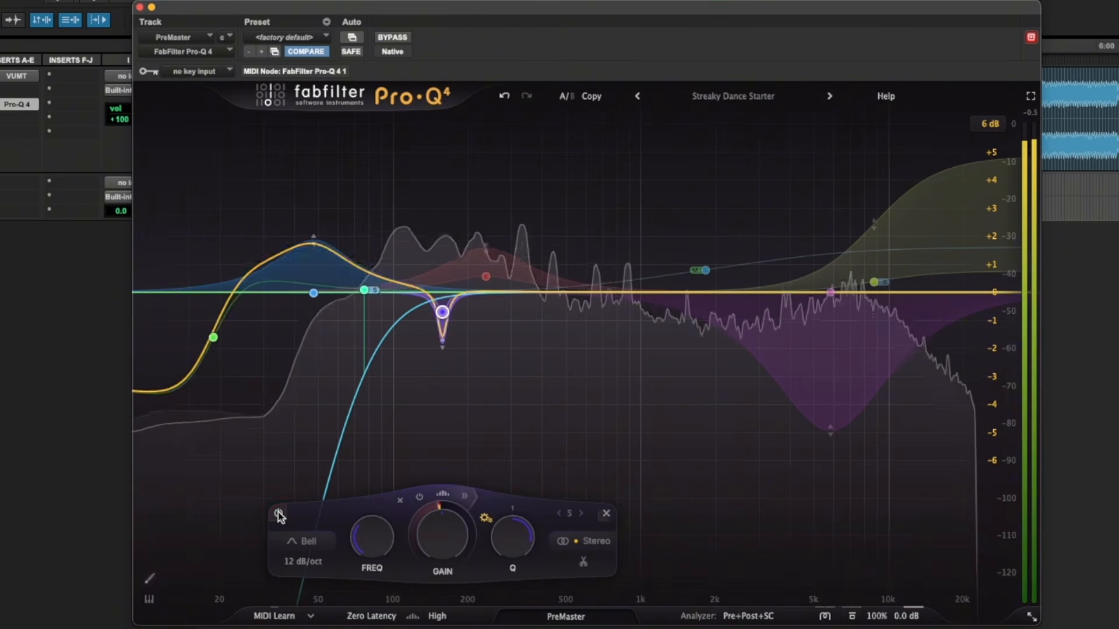
pyautogui.click(279, 515)
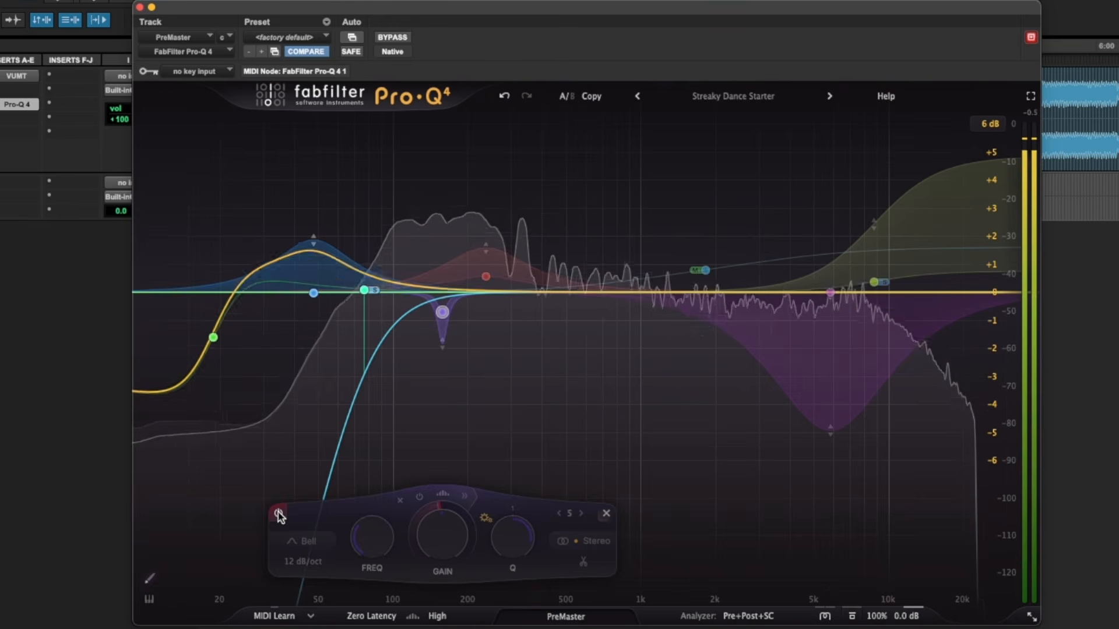
pyautogui.click(280, 516)
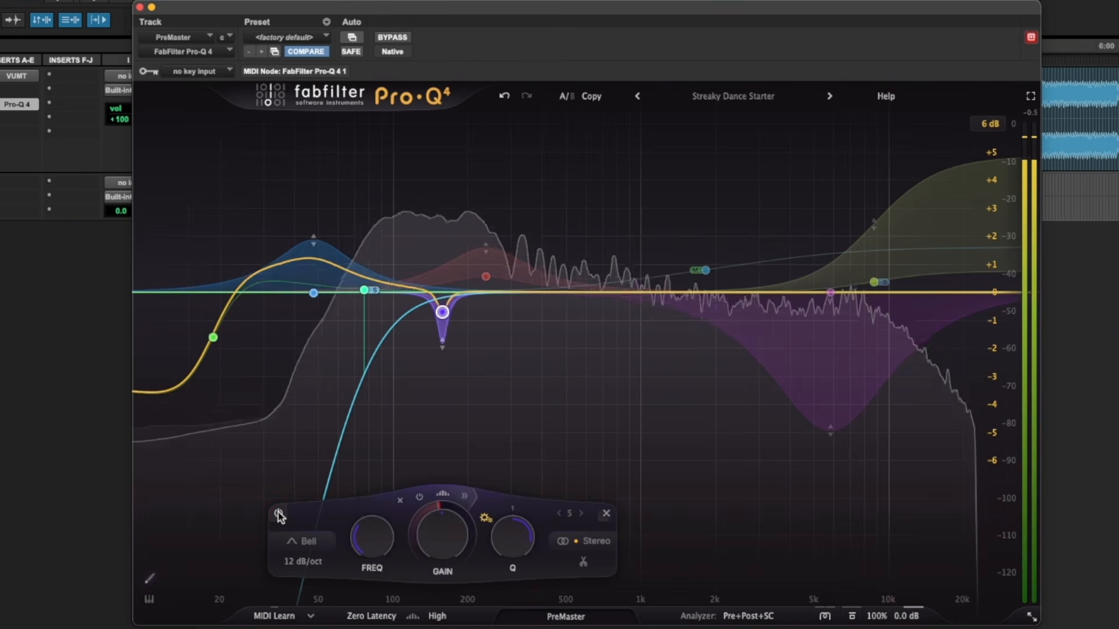
pyautogui.click(279, 515)
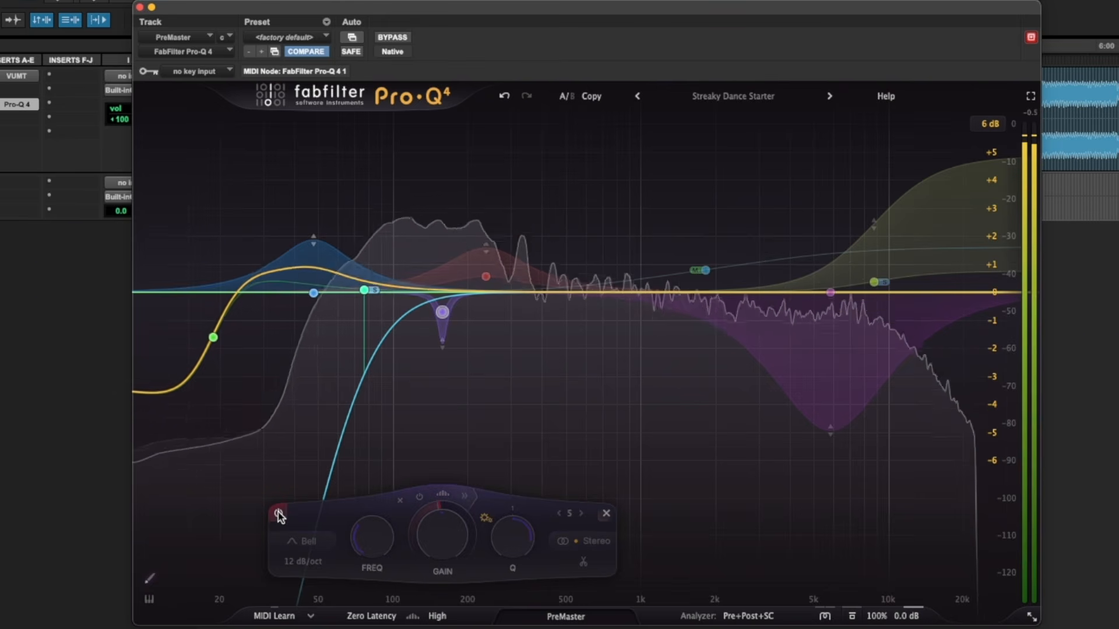
pyautogui.press('space')
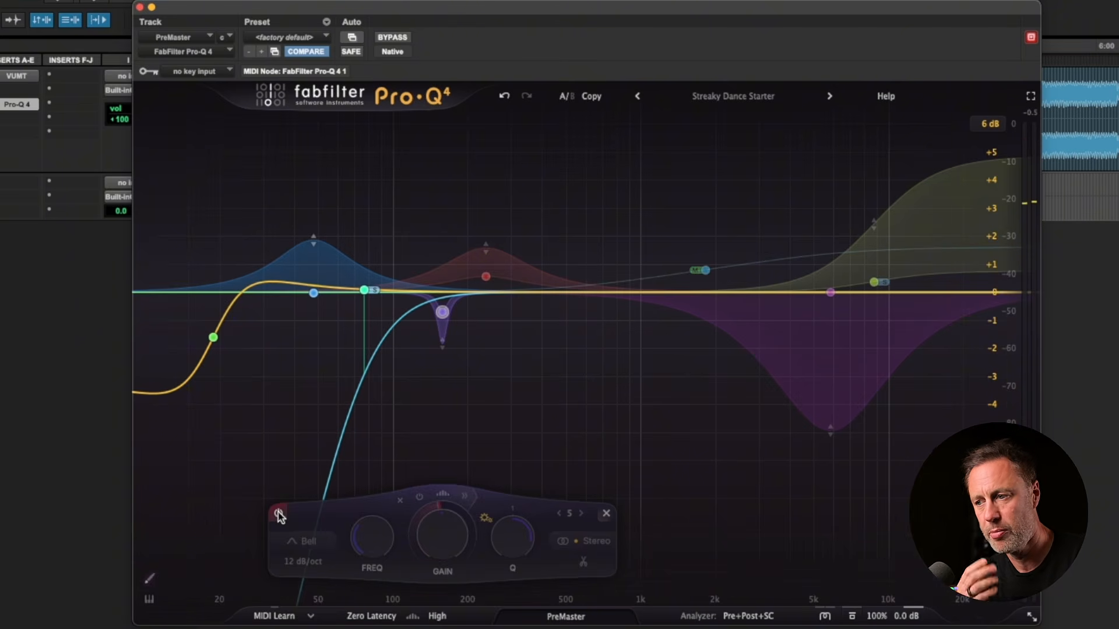
# Enable the dynamic bell near 236 Hz and adjust it to about 240.8 Hz, +0.59 dB and Q 1.629
pyautogui.moveTo(437, 333)
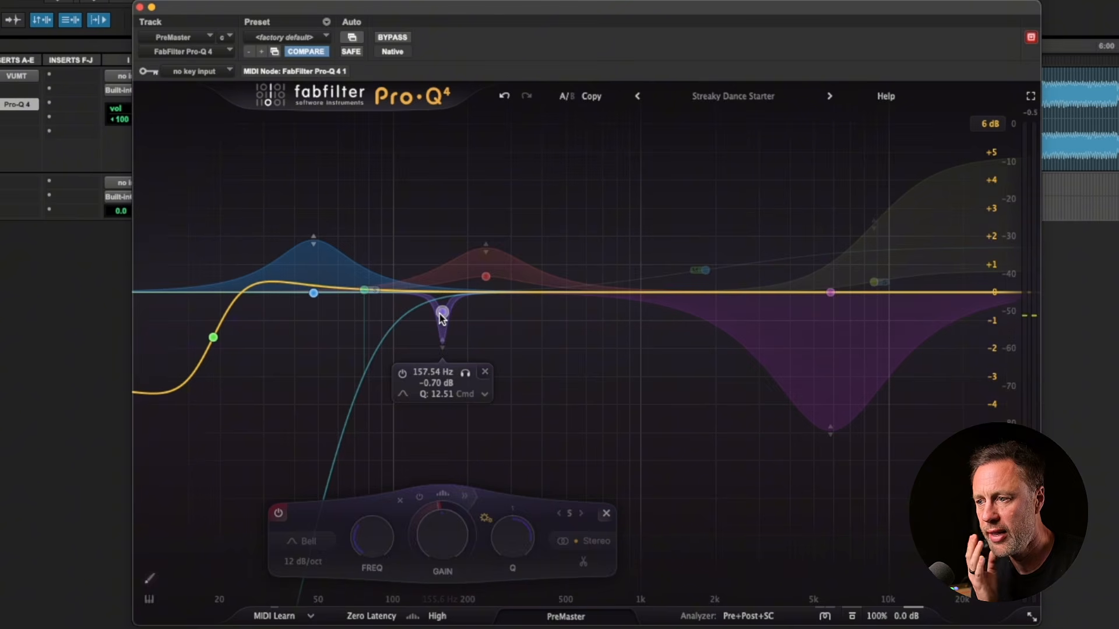
pyautogui.click(487, 277)
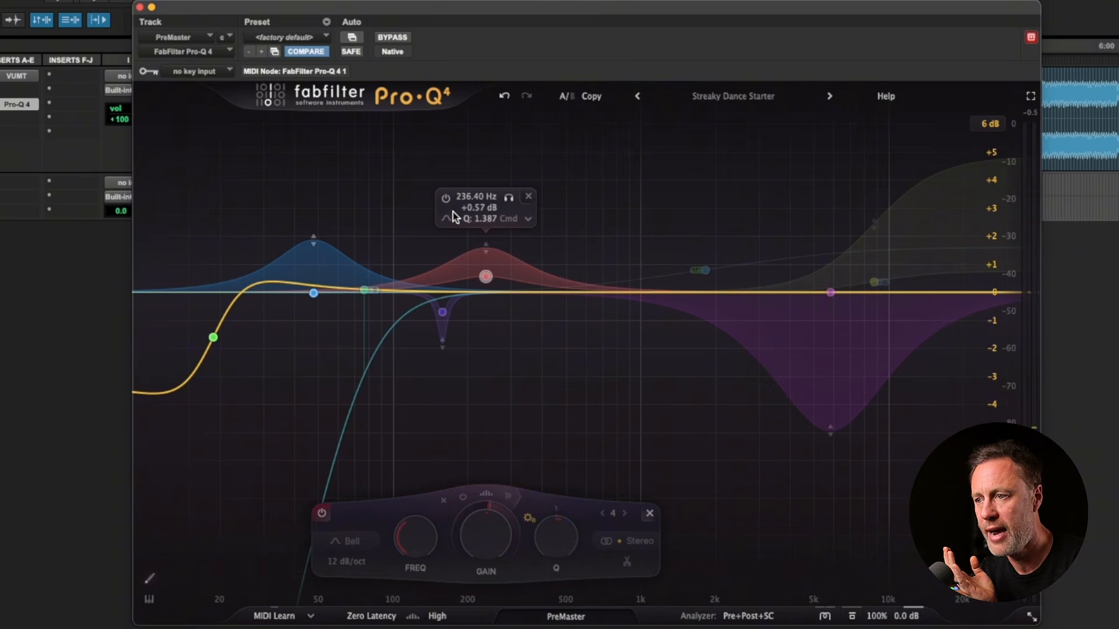
pyautogui.click(446, 198)
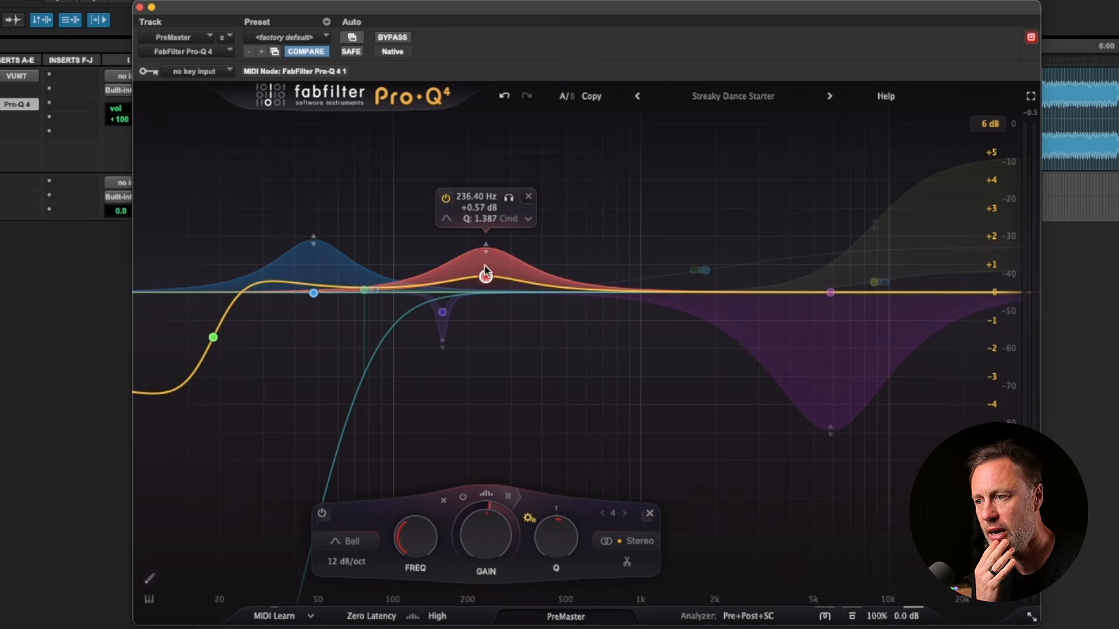
pyautogui.moveTo(487, 277); pyautogui.dragTo(489, 277)
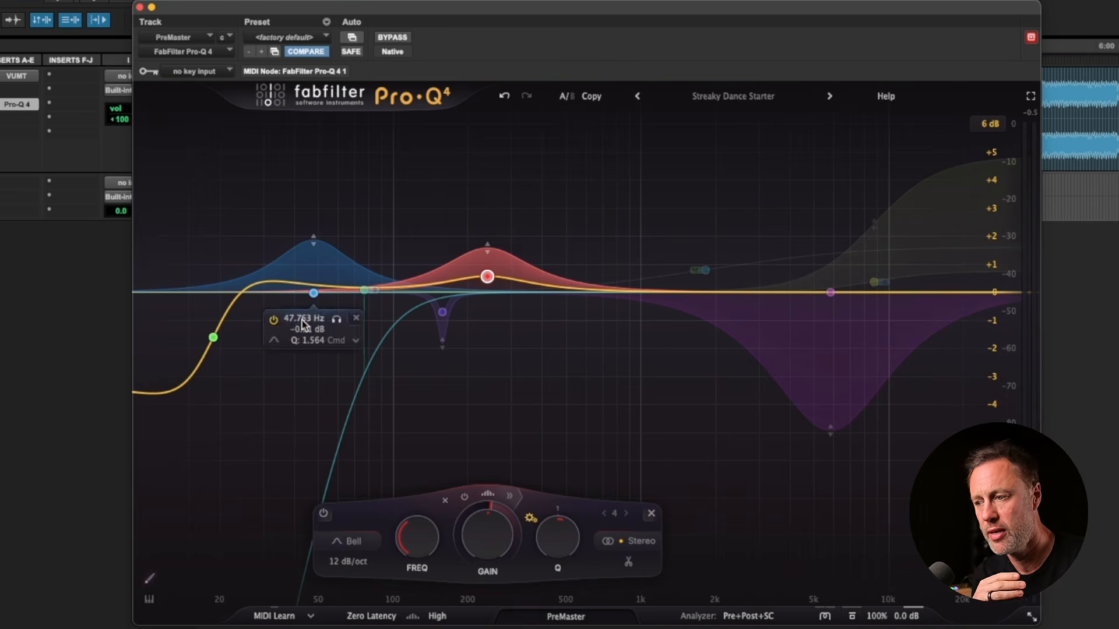
pyautogui.scroll(2, 562, 531)
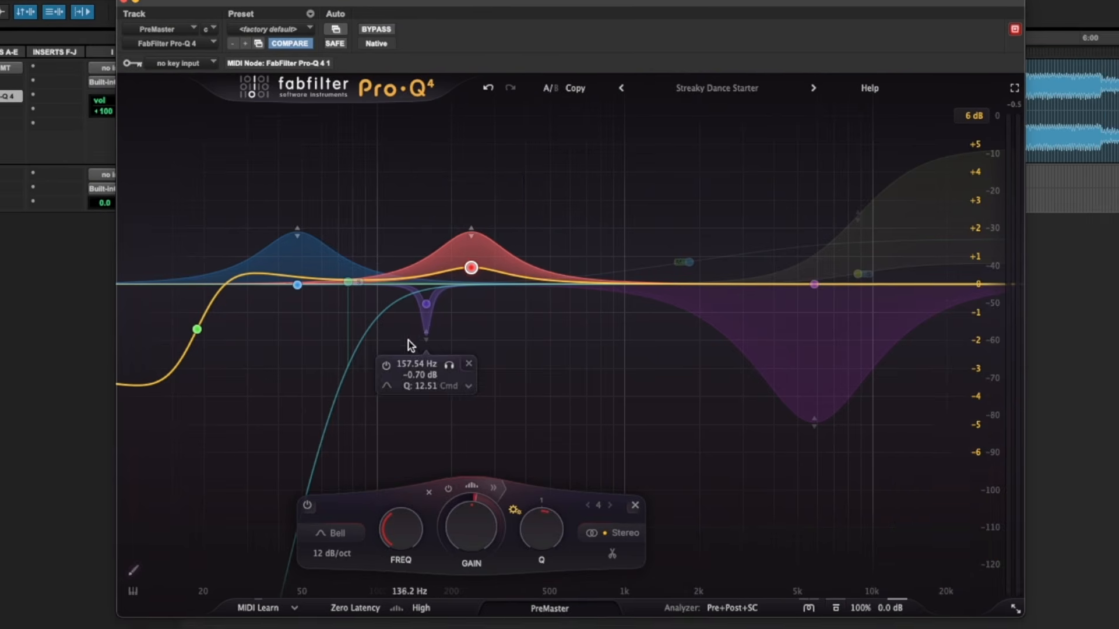
# Re-enable the narrow 157 Hz cut, then play the track and compare it with the 240 Hz bell off and on
pyautogui.click(386, 366)
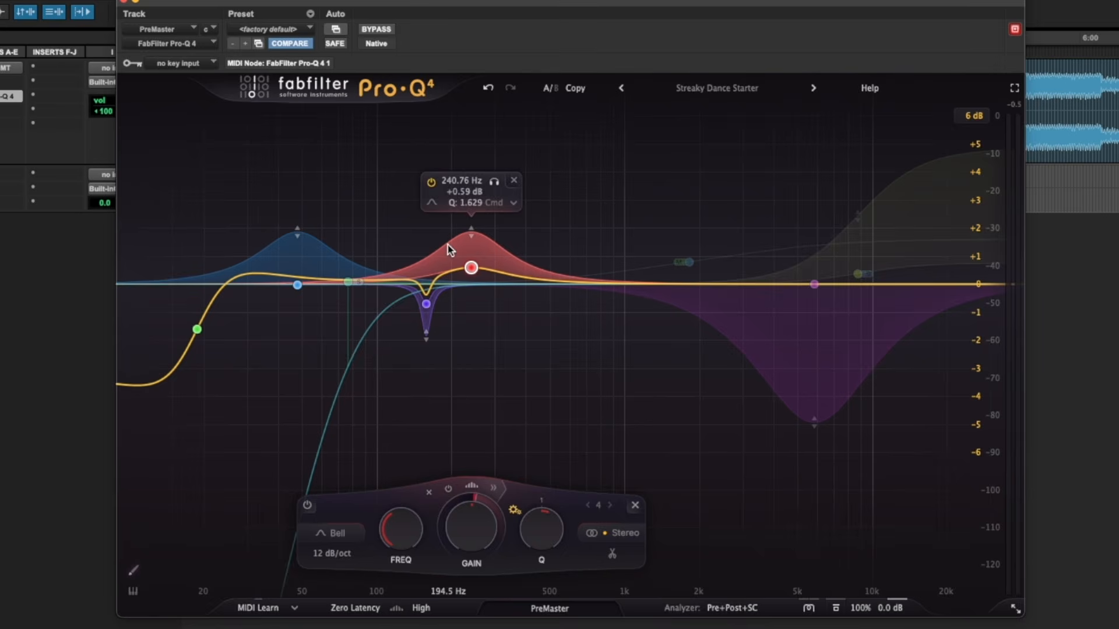
pyautogui.press('space')
pyautogui.click(431, 181)
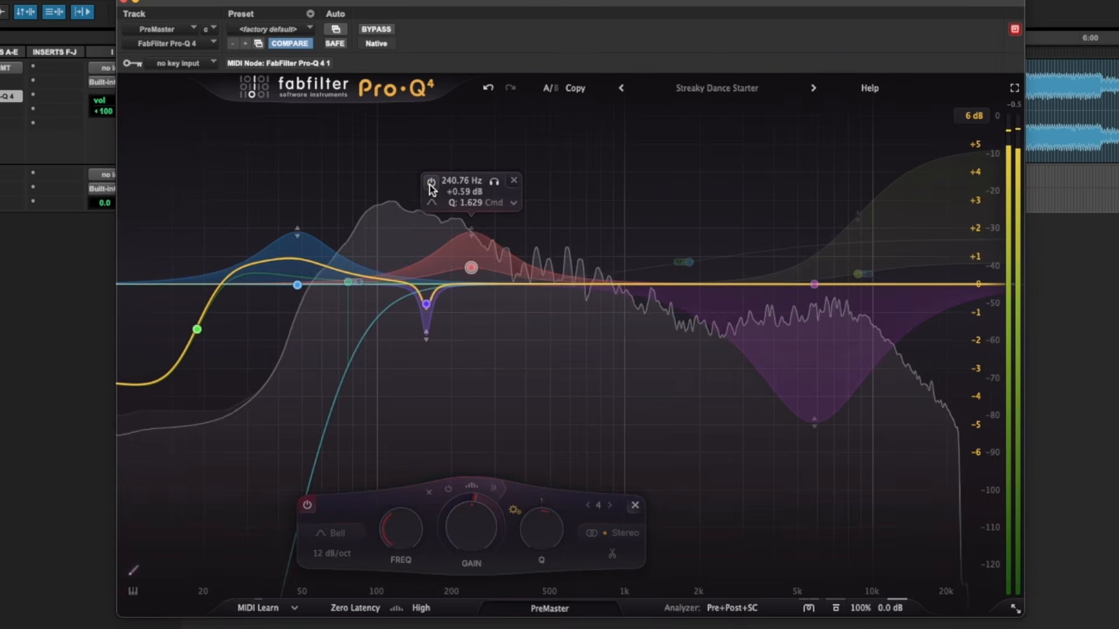
pyautogui.moveTo(443, 3); pyautogui.dragTo(485, 6)
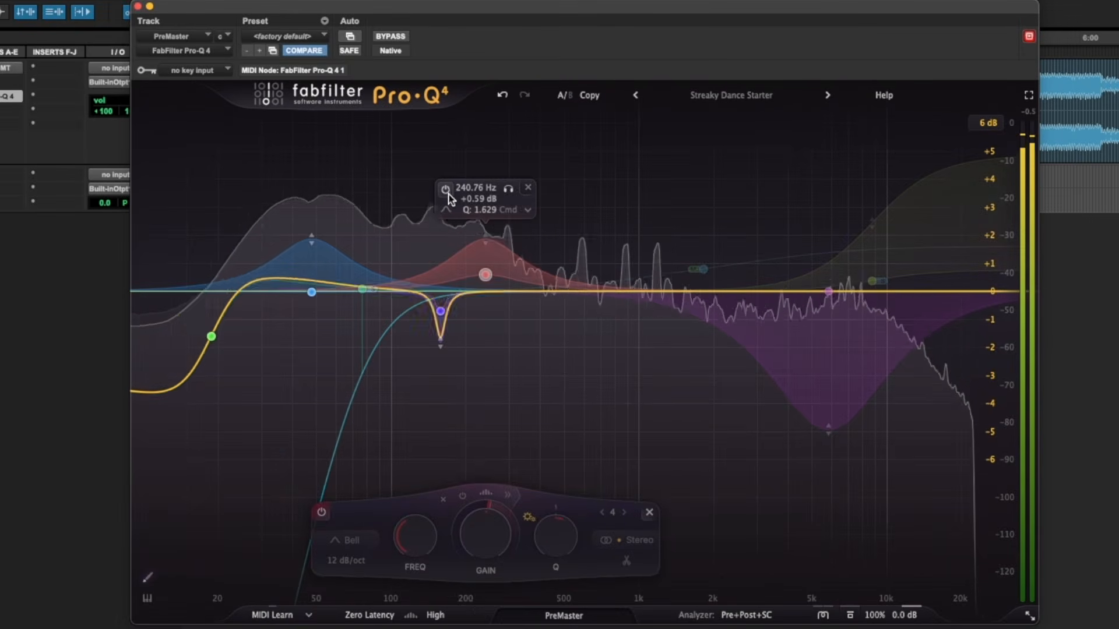
pyautogui.click(446, 190)
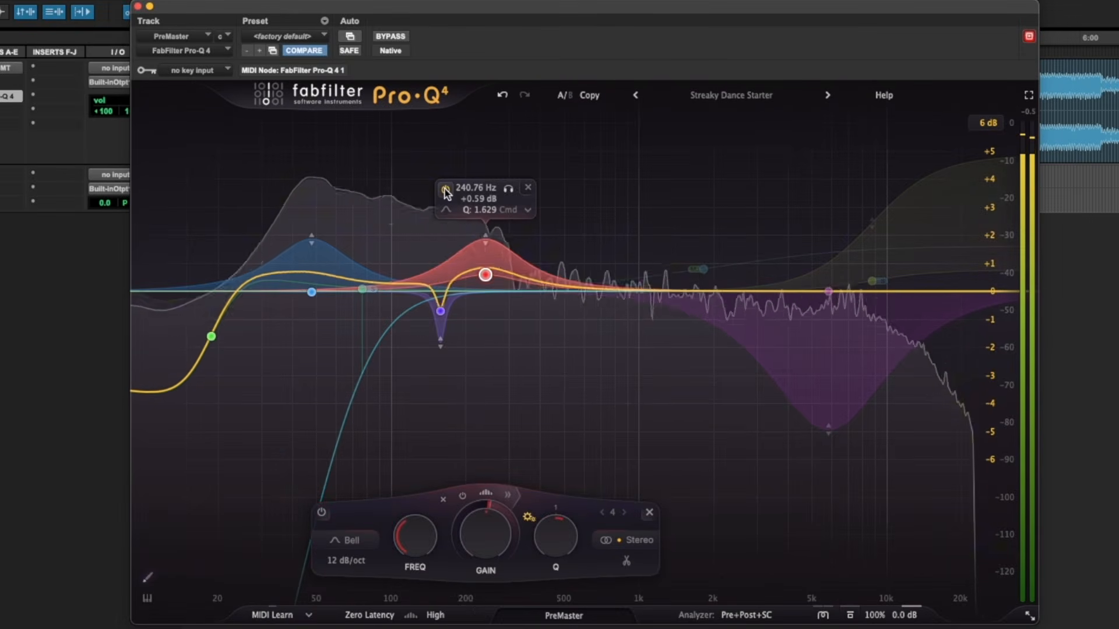
# Fine-tune the 240 Hz bell's Q to 1.642, compare the band off and on, and stop playback
pyautogui.scroll(2, 554, 528)
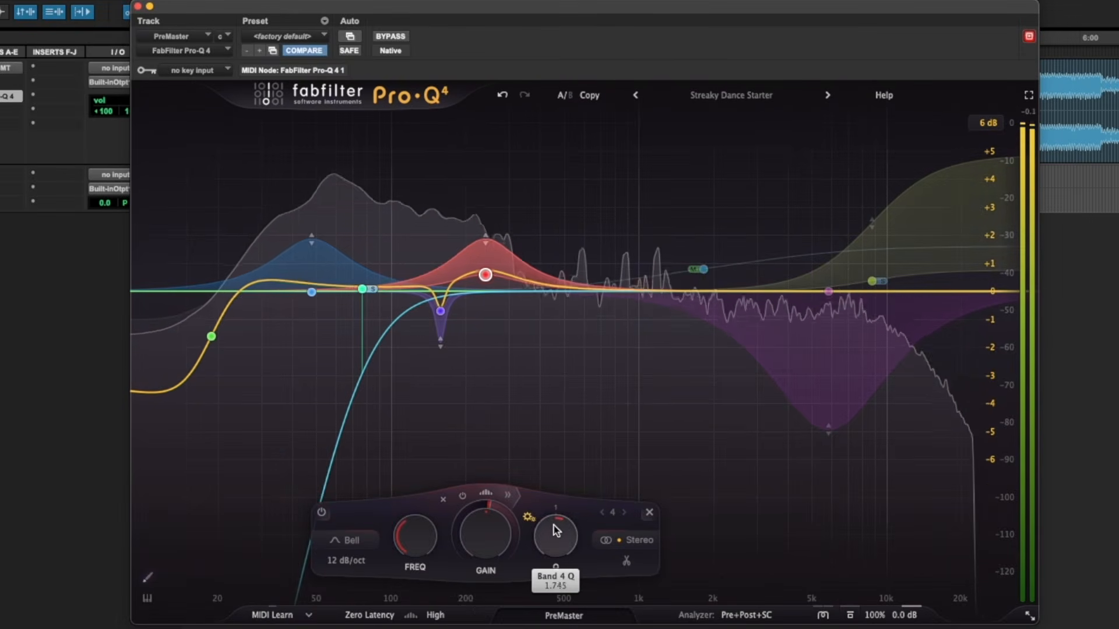
pyautogui.scroll(-2, 559, 528)
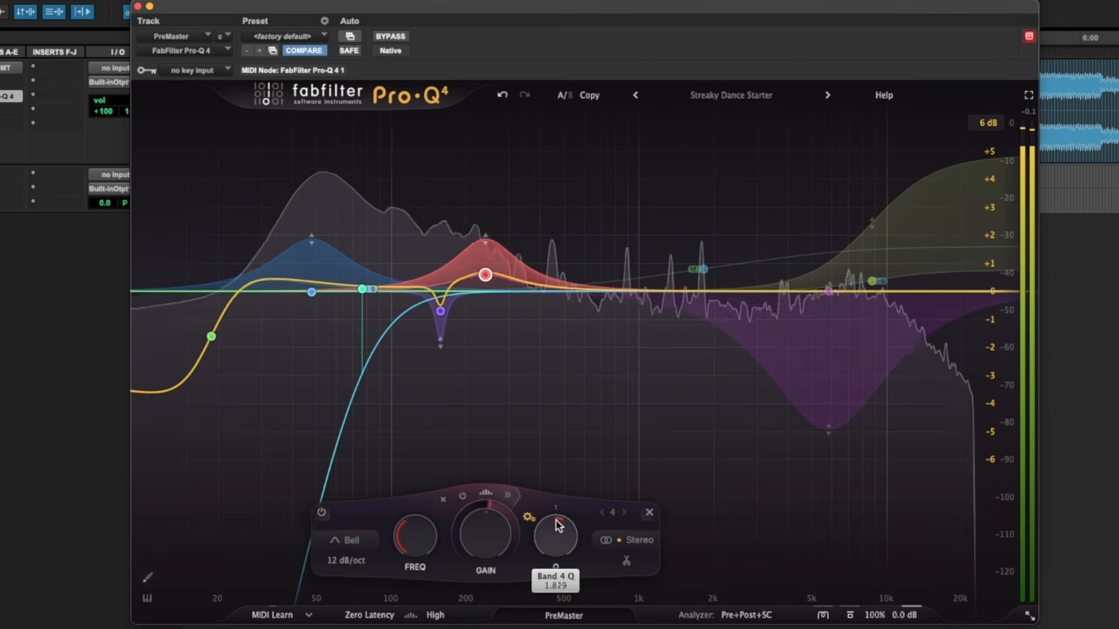
pyautogui.moveTo(502, 330)
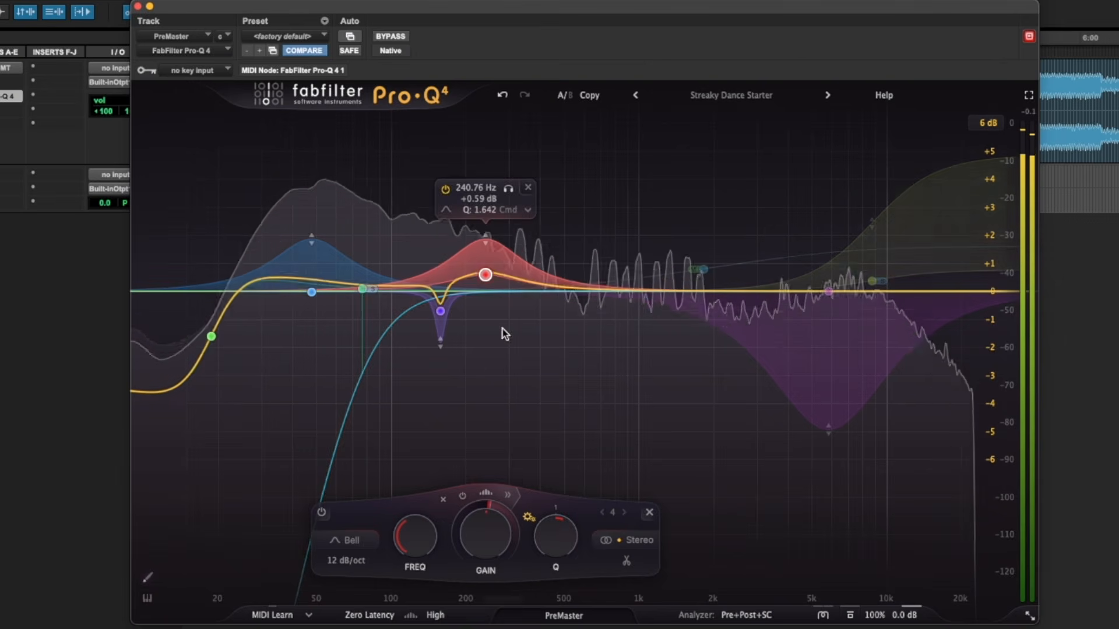
pyautogui.click(445, 190)
pyautogui.click(445, 190)
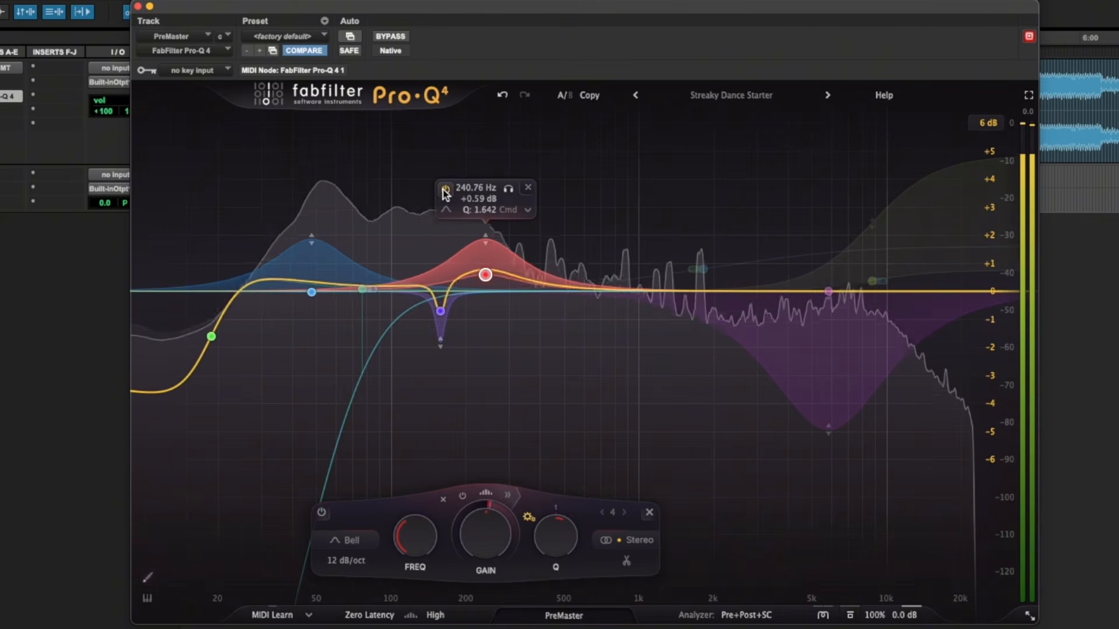
pyautogui.click(446, 190)
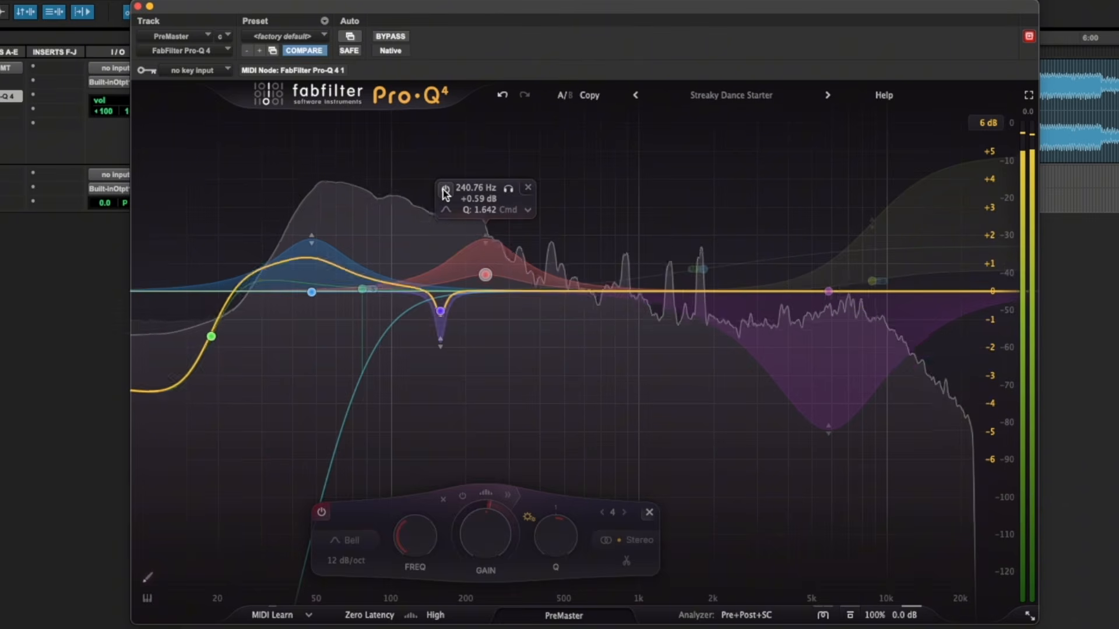
pyautogui.click(446, 190)
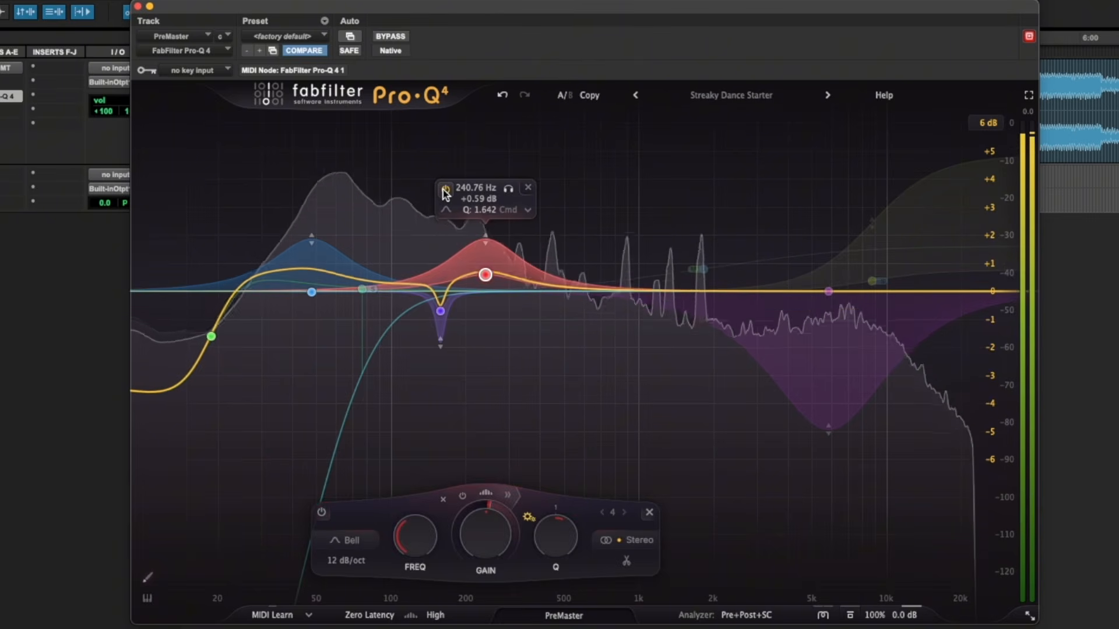
pyautogui.press('space')
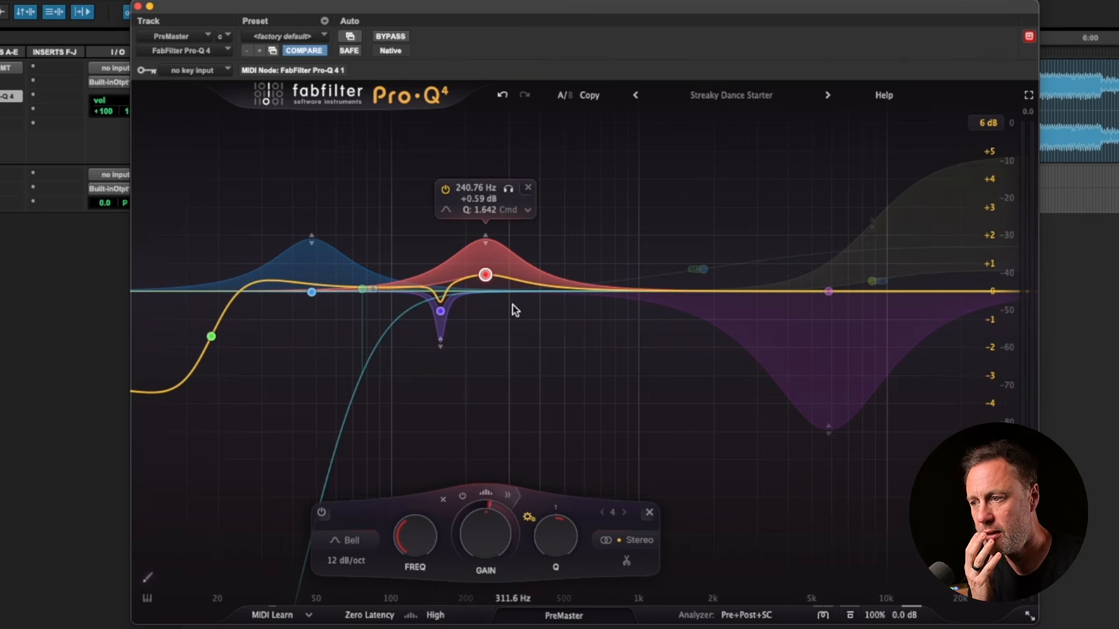
# Enable the mid-channel high shelf band near 1820 Hz
pyautogui.click(704, 270)
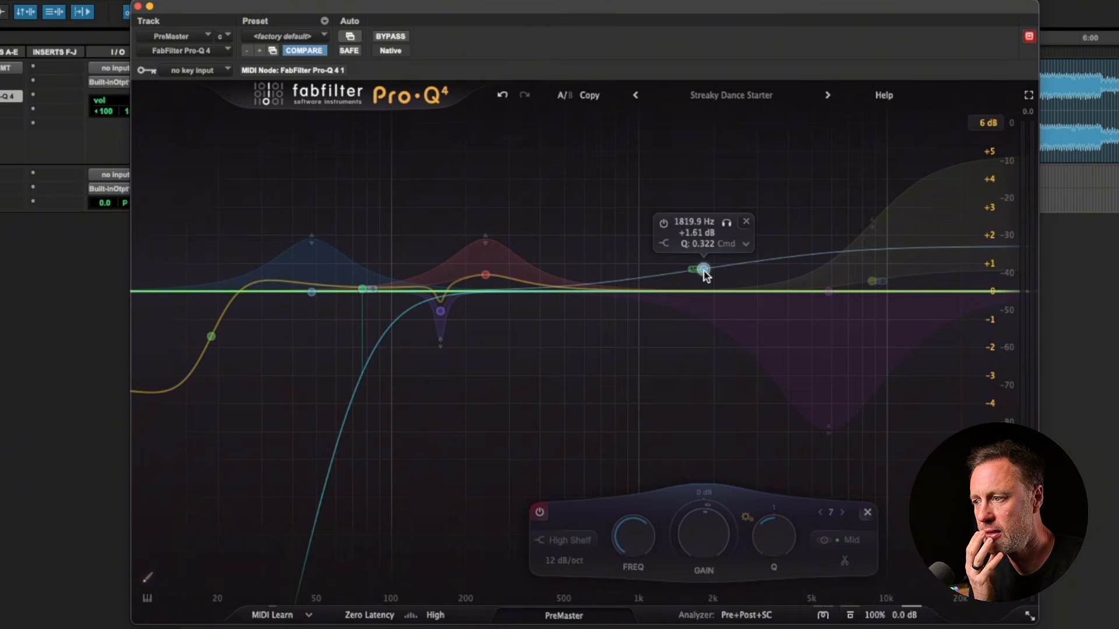
pyautogui.click(664, 224)
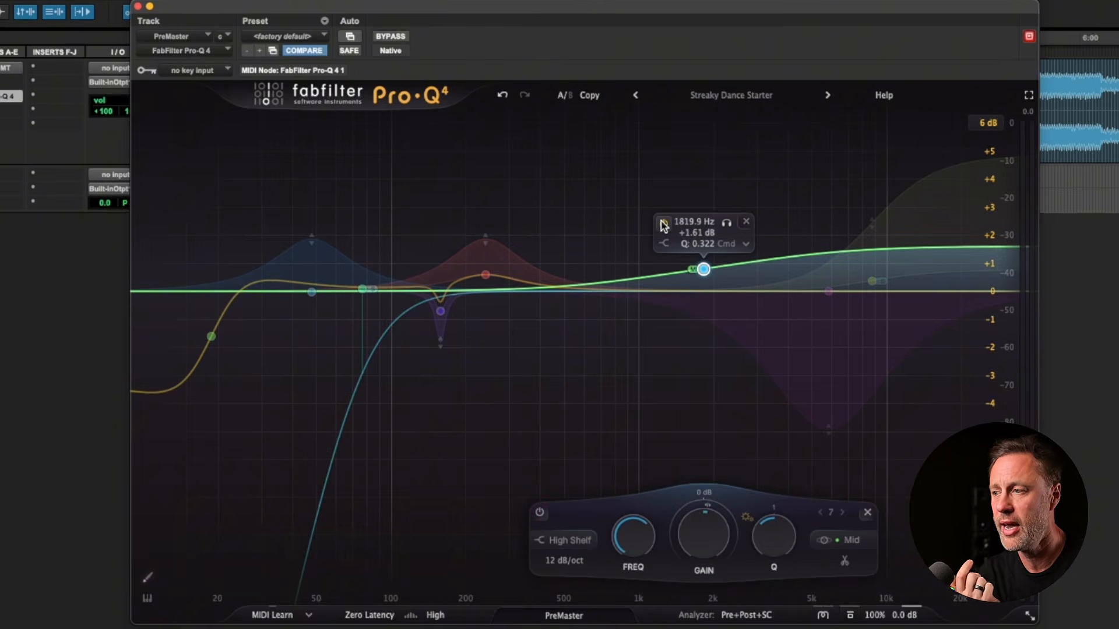
# Adjust the mid-channel high shelf to about 1613.6 Hz, +0.97 dB and Q 0.428
pyautogui.moveTo(704, 270); pyautogui.dragTo(689, 284)
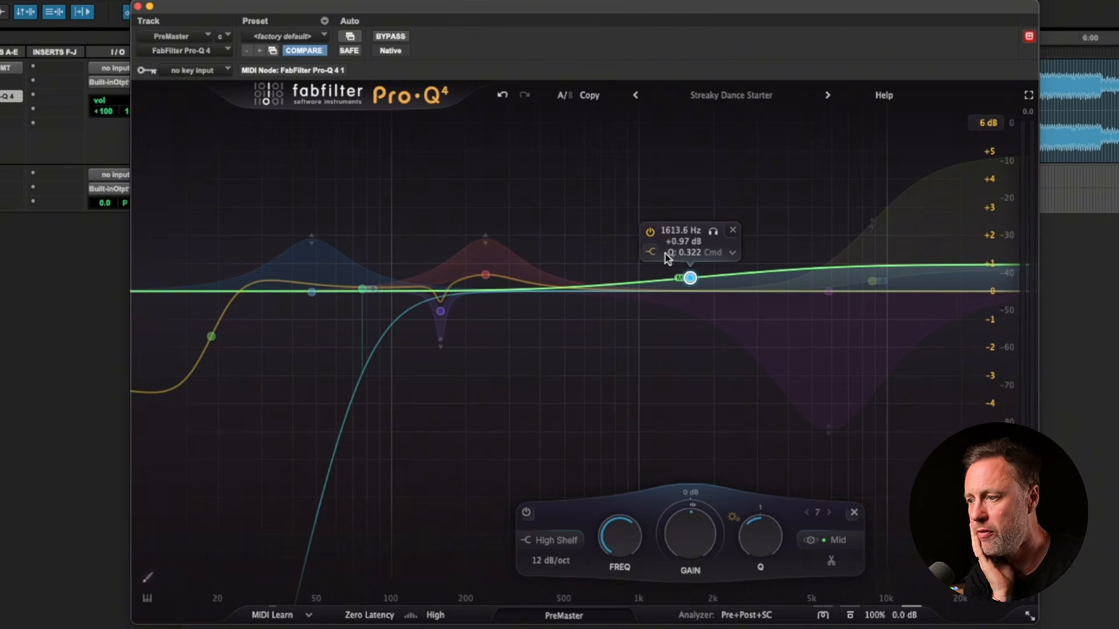
pyautogui.scroll(1, 756, 530)
pyautogui.moveTo(757, 531); pyautogui.dragTo(726, 542)
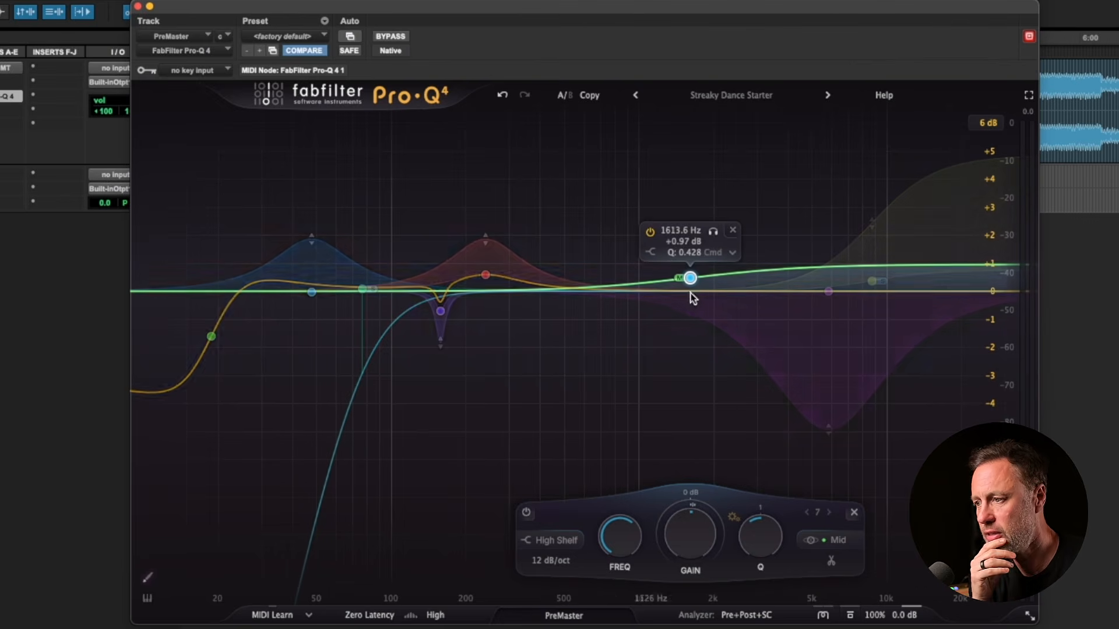
# Review the stereo placement options of the 1613.6 Hz high shelf, leaving it on Mid
pyautogui.click(733, 254)
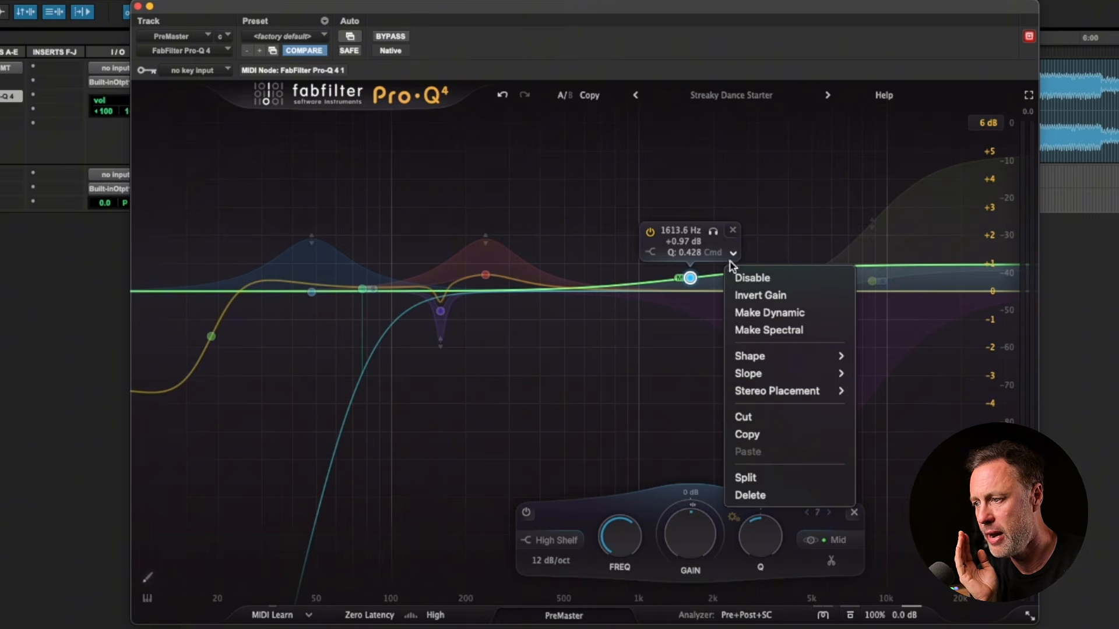
pyautogui.moveTo(816, 391)
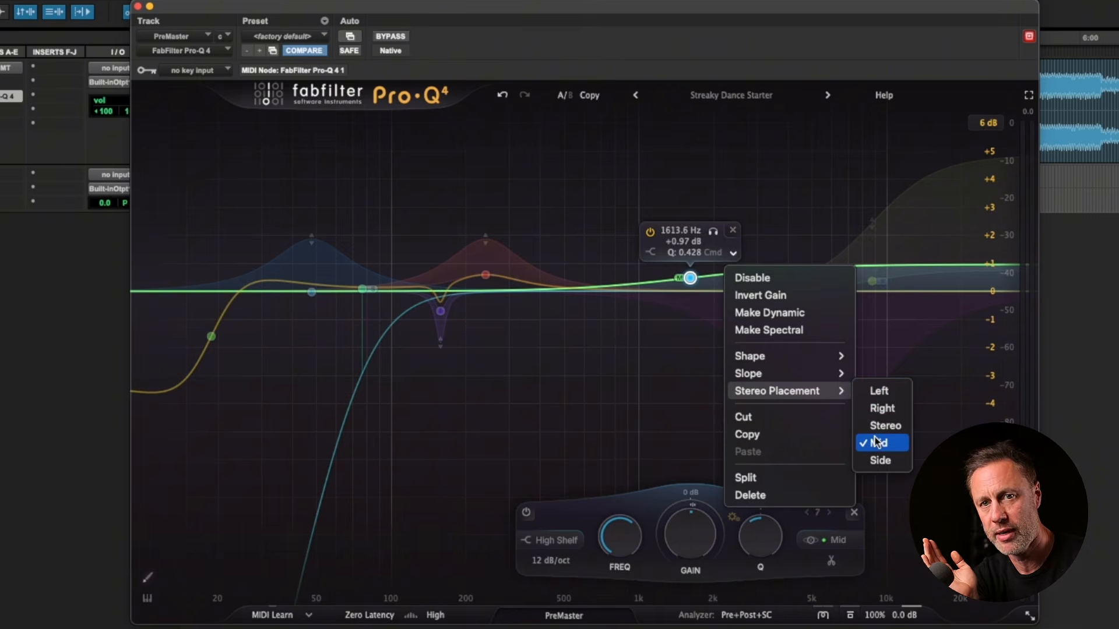
pyautogui.click(786, 213)
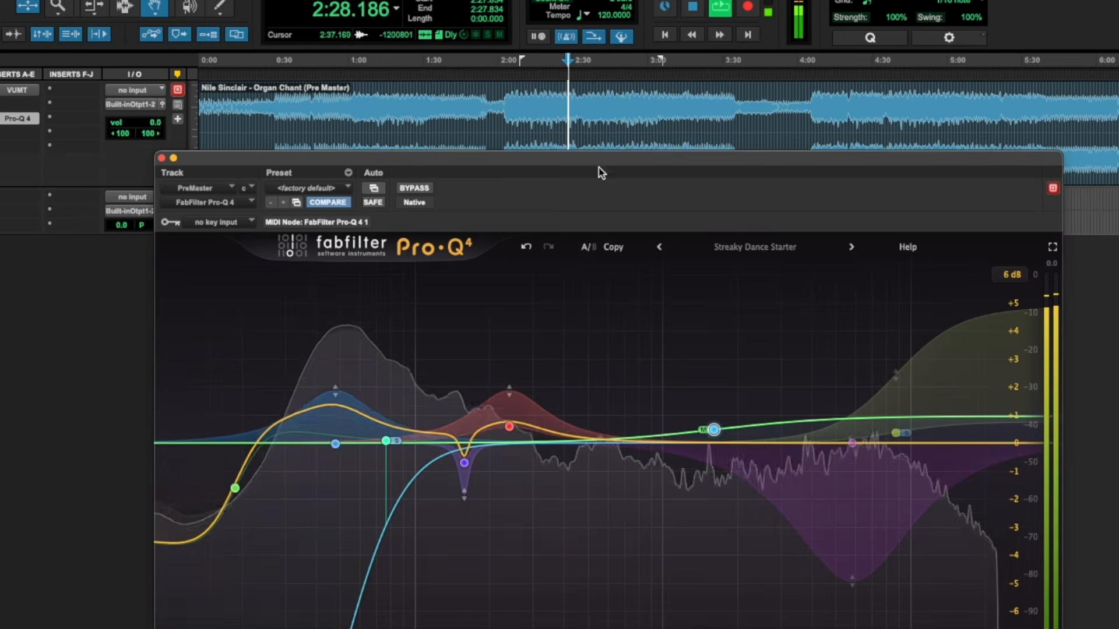
# Move the plug-in window up and repeatedly compare the mid high shelf off and on during playback
pyautogui.moveTo(583, 157); pyautogui.dragTo(558, 6)
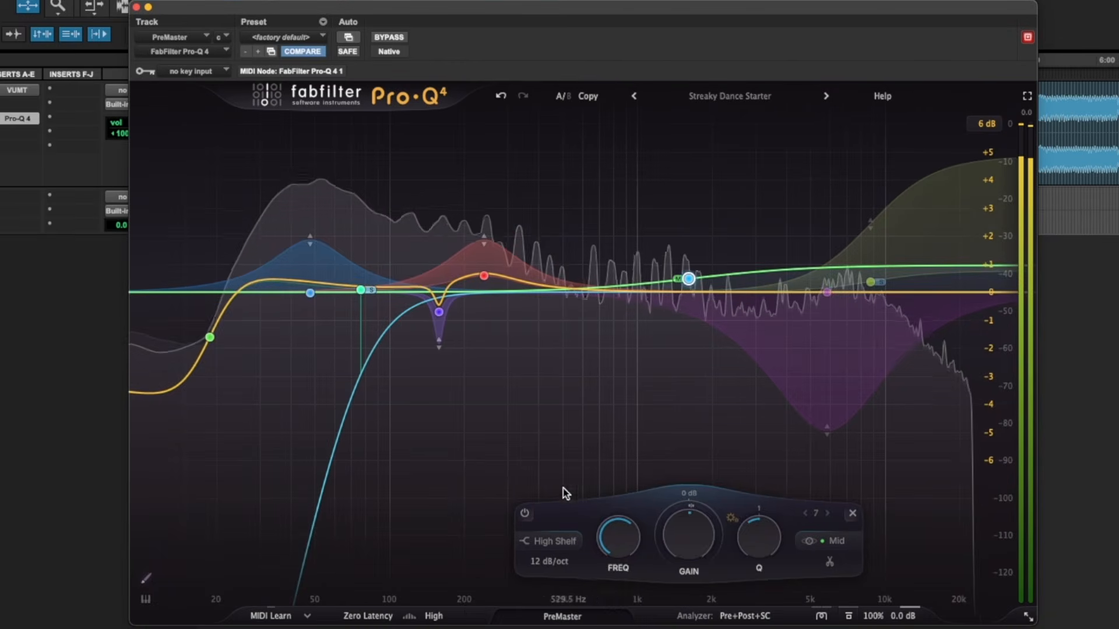
pyautogui.click(525, 513)
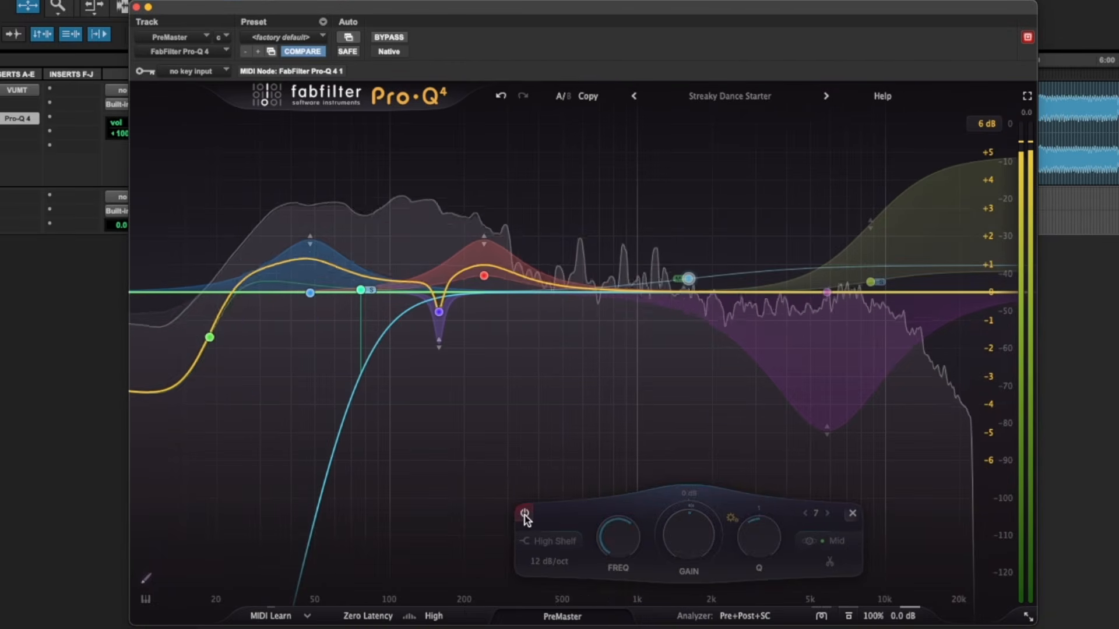
pyautogui.click(524, 513)
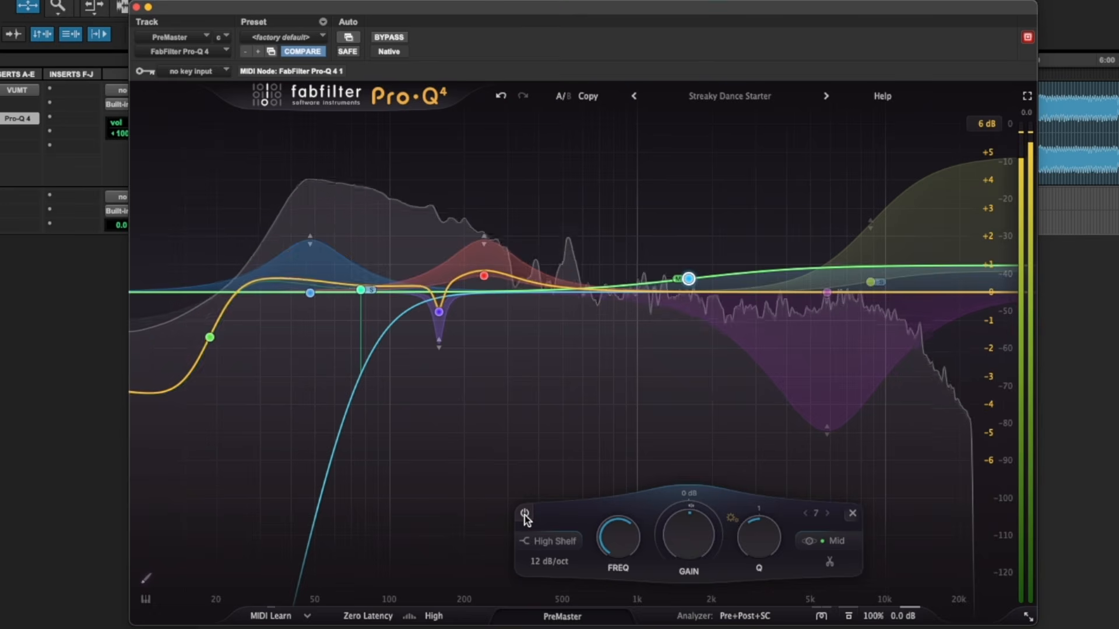
pyautogui.click(525, 513)
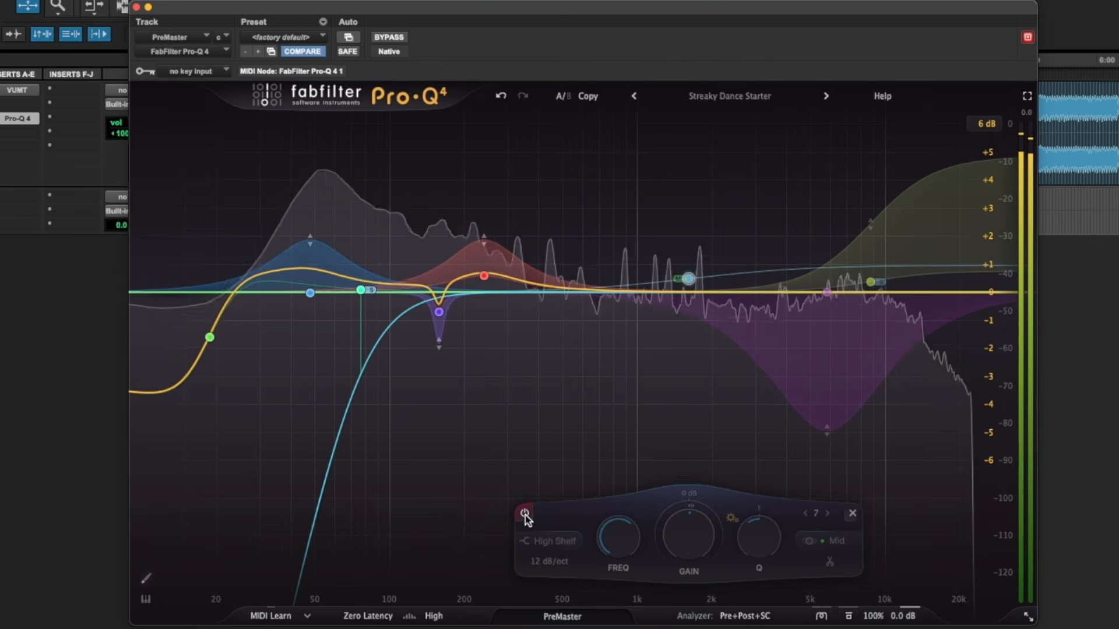
pyautogui.click(525, 513)
pyautogui.click(525, 513)
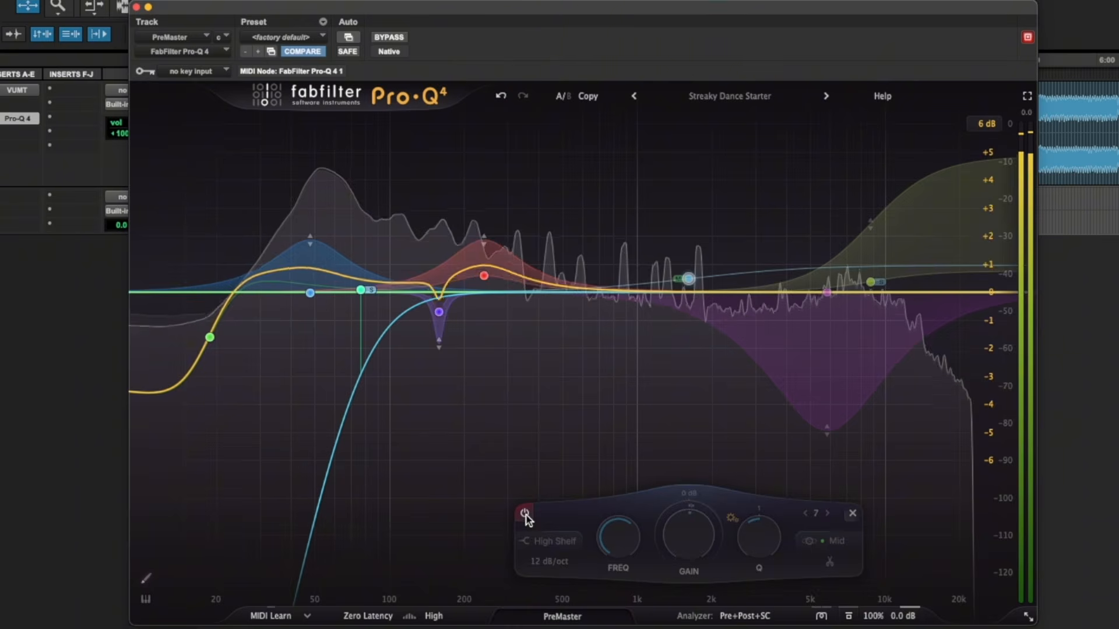
pyautogui.click(525, 514)
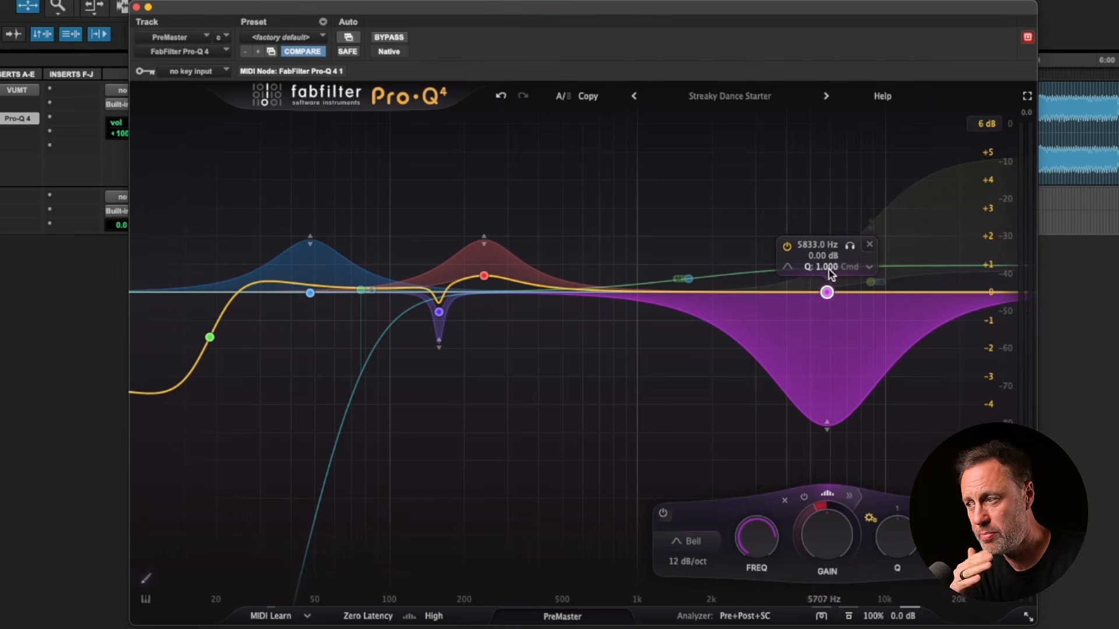
# Play the track, reduce the 5833 Hz spectral bell's dynamic range to about -3.4 dB, and compare the band off and on
pyautogui.click(870, 267)
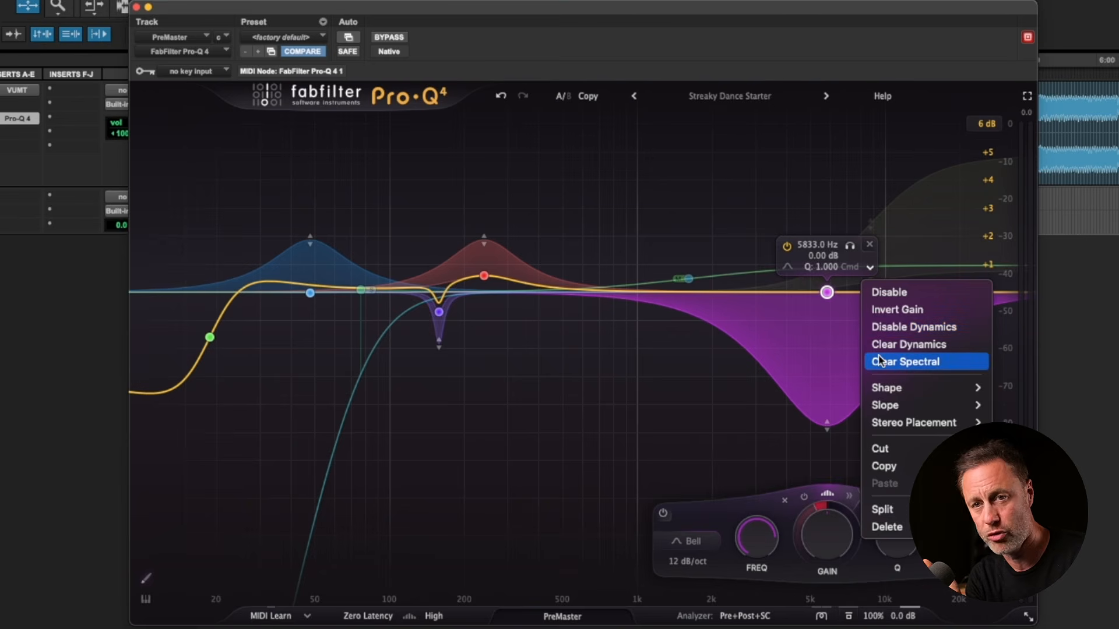
pyautogui.click(827, 294)
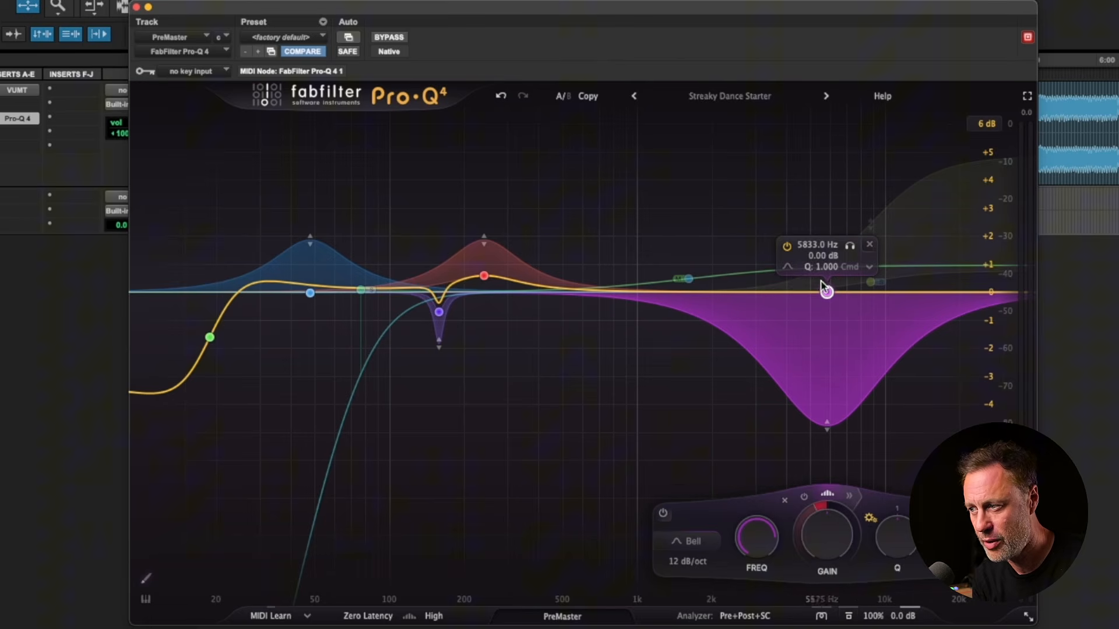
pyautogui.press('space')
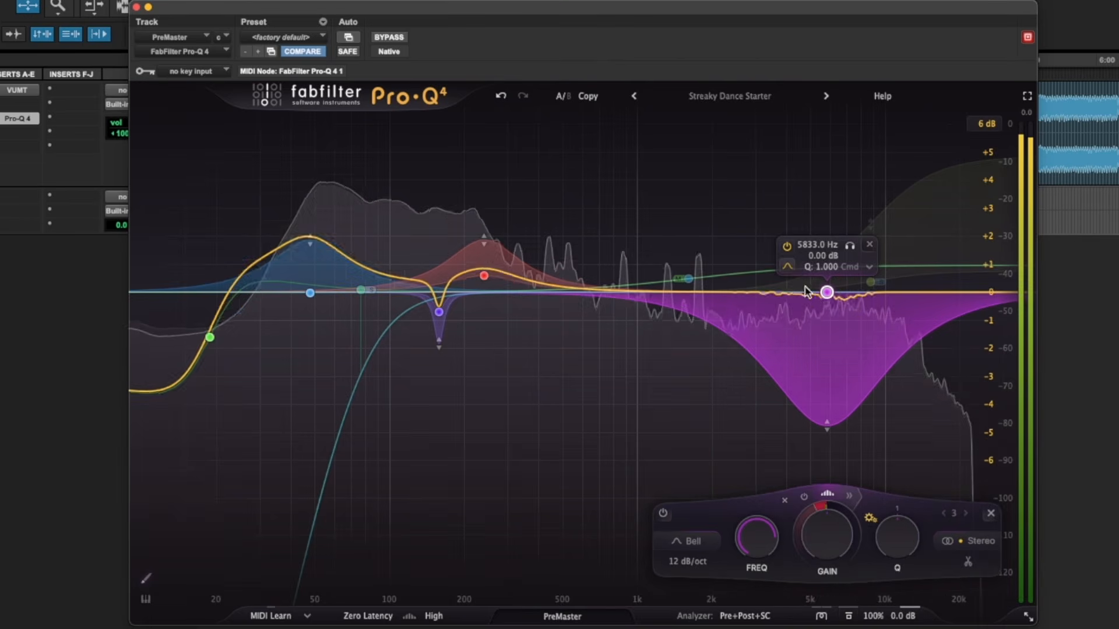
pyautogui.moveTo(827, 428); pyautogui.dragTo(829, 384)
pyautogui.click(787, 246)
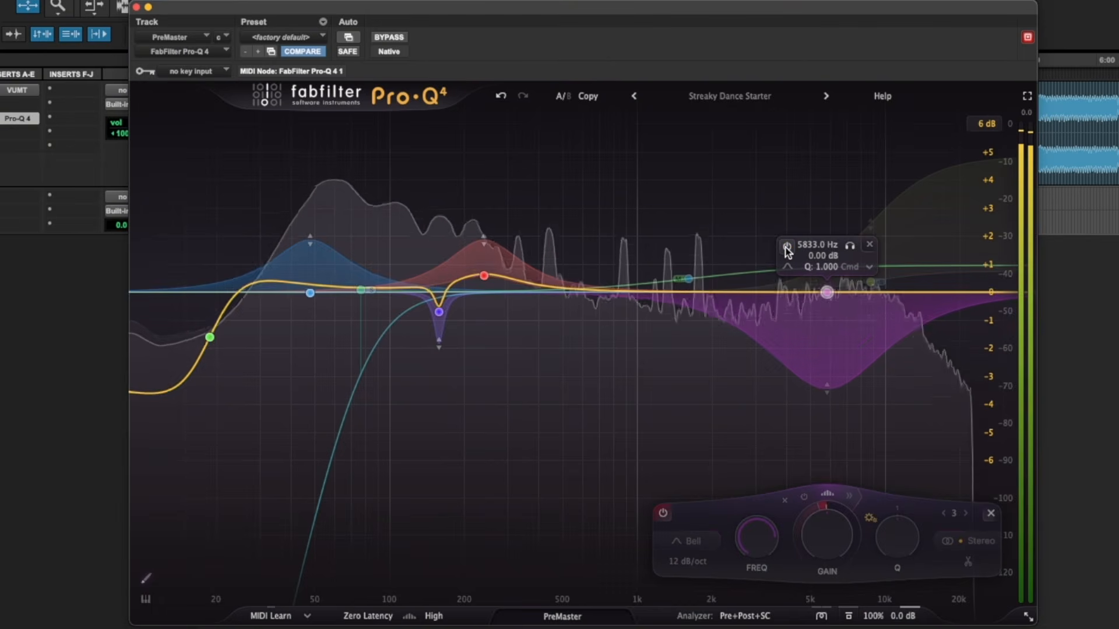
pyautogui.click(787, 246)
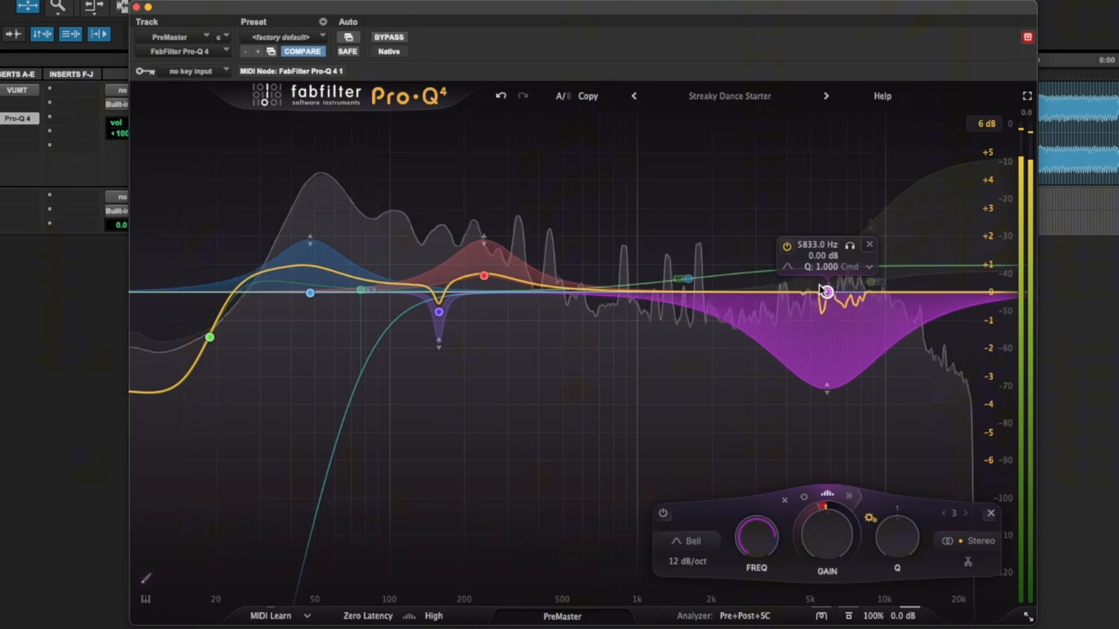
# Shift the spectral bell to about 6590 Hz, compare it off and on, stop playback, and settle it at 5973.4 Hz, +0.08 dB
pyautogui.moveTo(826, 292); pyautogui.dragTo(840, 294)
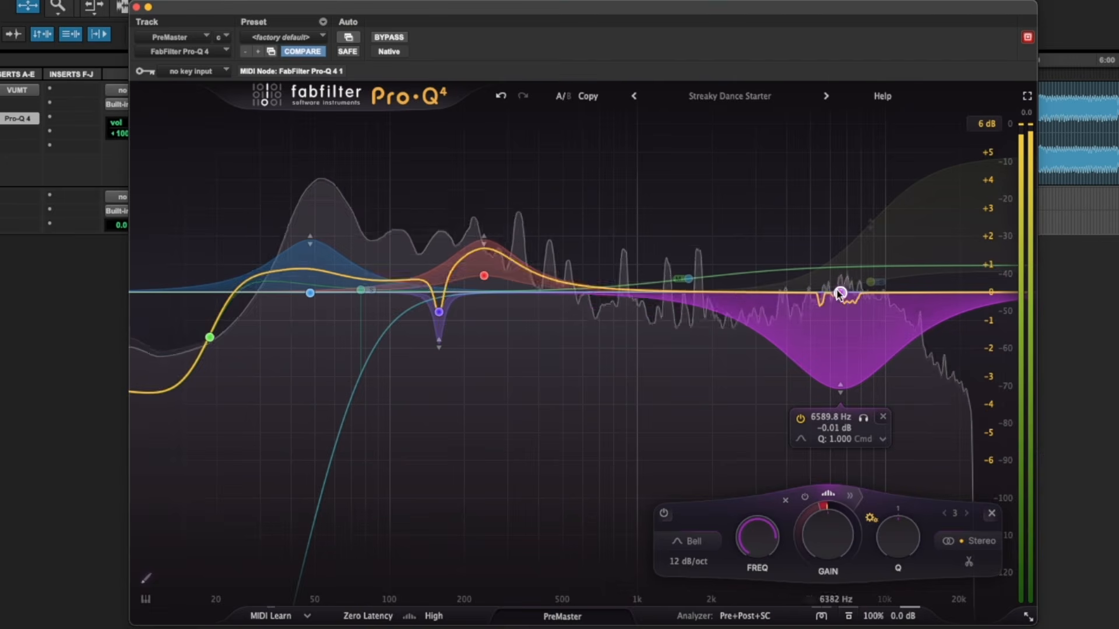
pyautogui.click(800, 418)
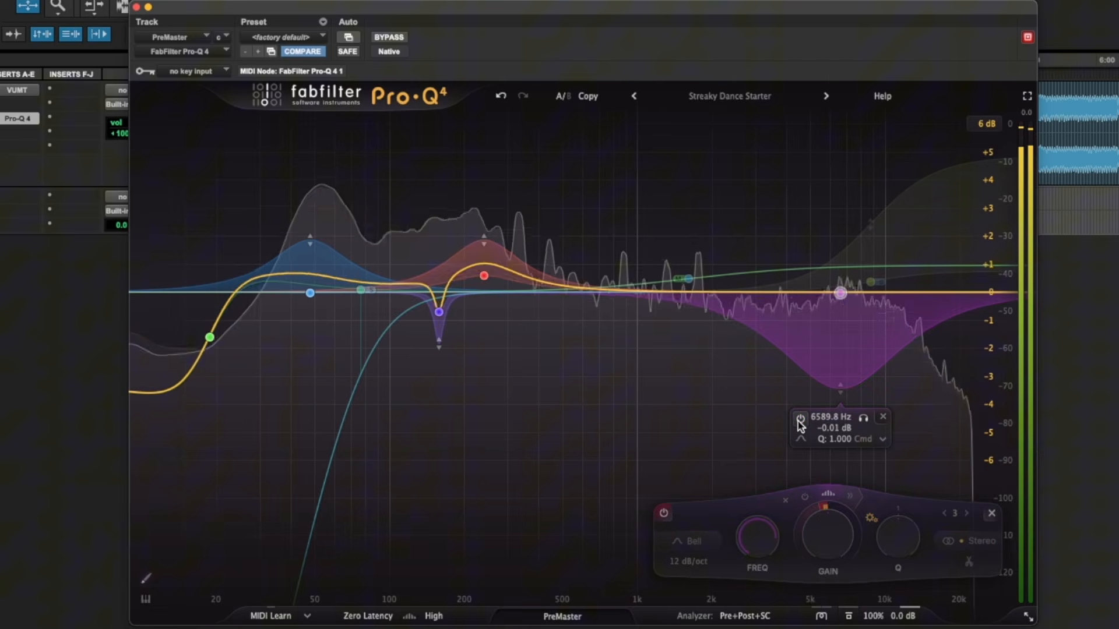
pyautogui.click(799, 420)
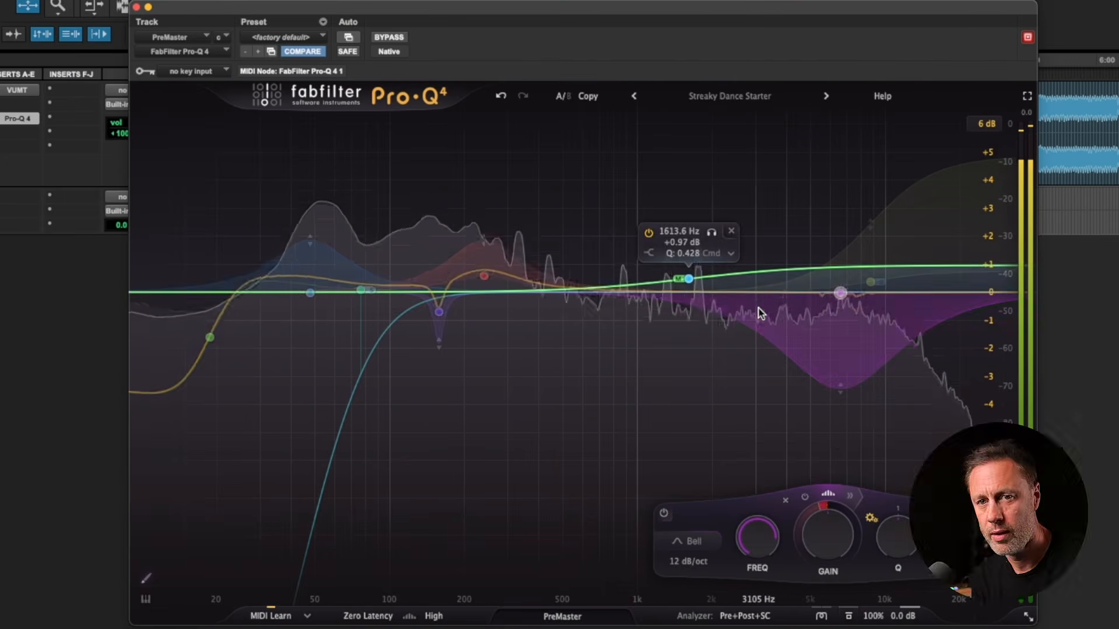
pyautogui.press('space')
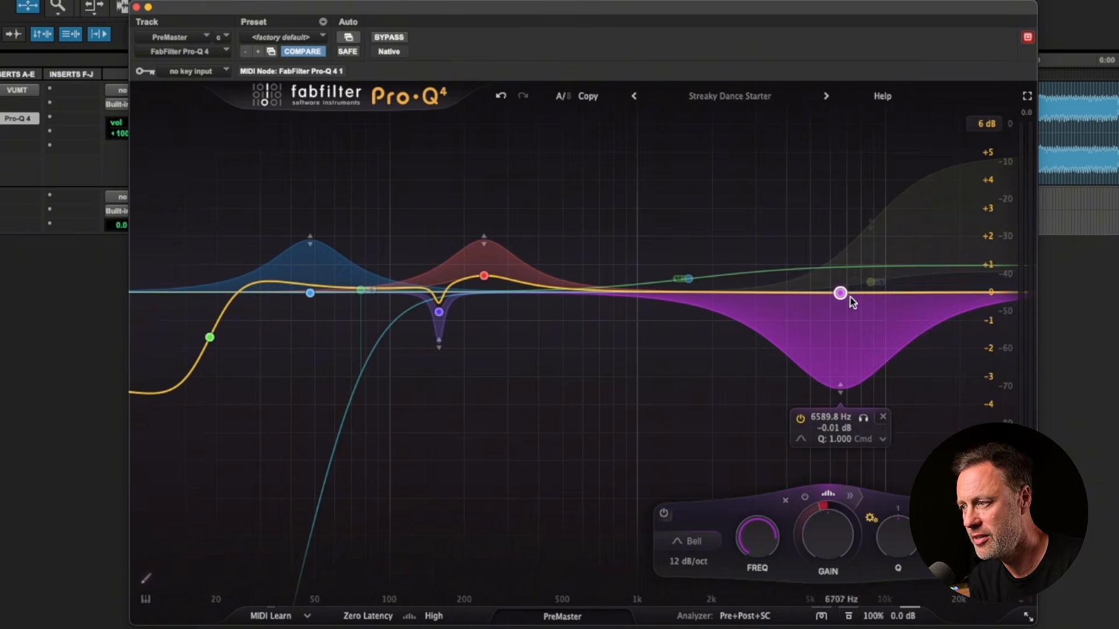
pyautogui.moveTo(839, 293)
pyautogui.mouseDown()
pyautogui.moveTo(831, 293)
pyautogui.moveTo(858, 297)
pyautogui.moveTo(831, 298)
pyautogui.mouseUp()
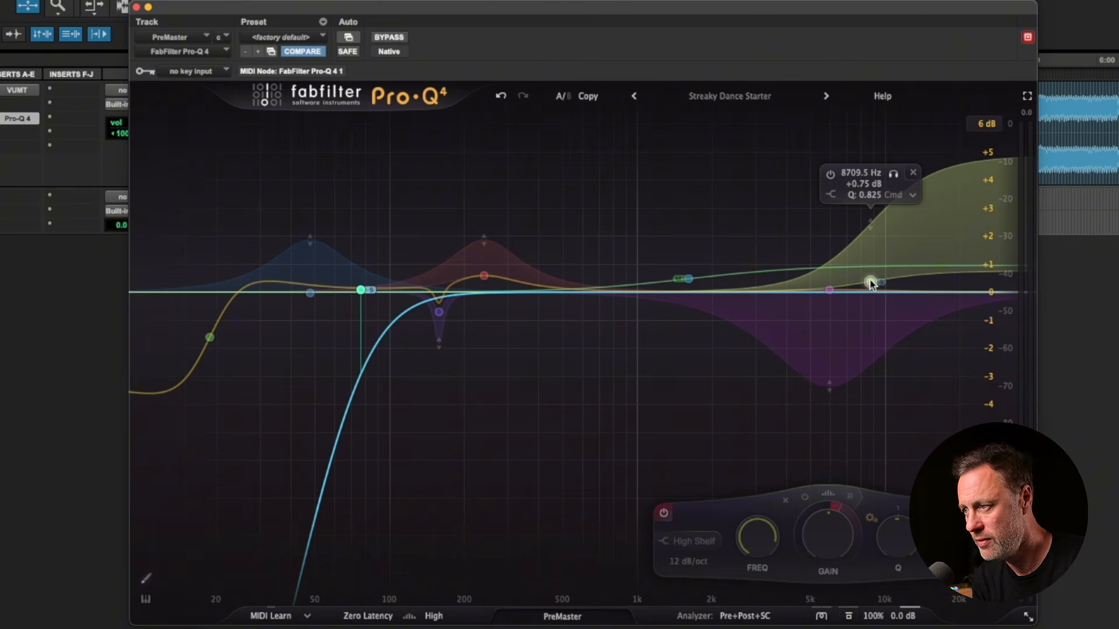
# Enable the dynamic high shelf near 8.7 kHz on the side channel and review its band options
pyautogui.click(829, 174)
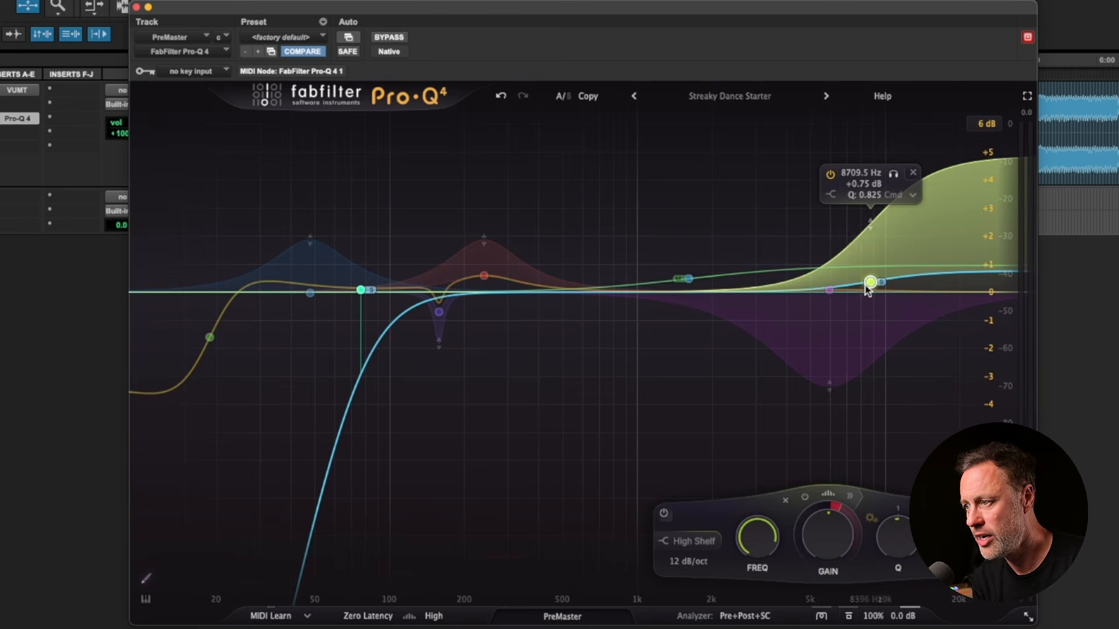
pyautogui.click(912, 196)
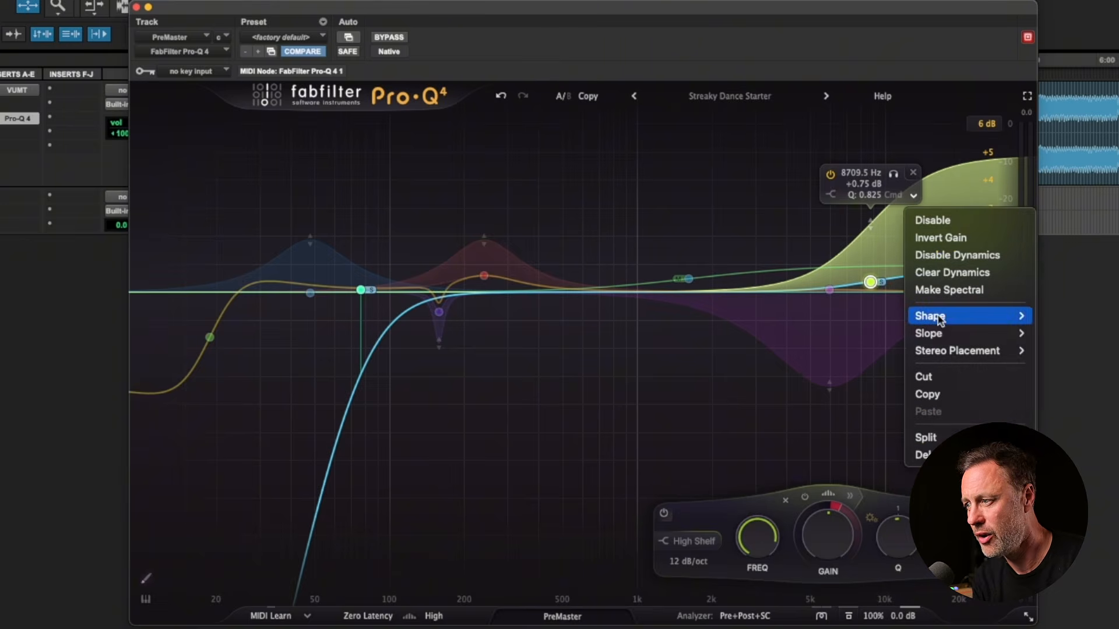
pyautogui.moveTo(952, 350)
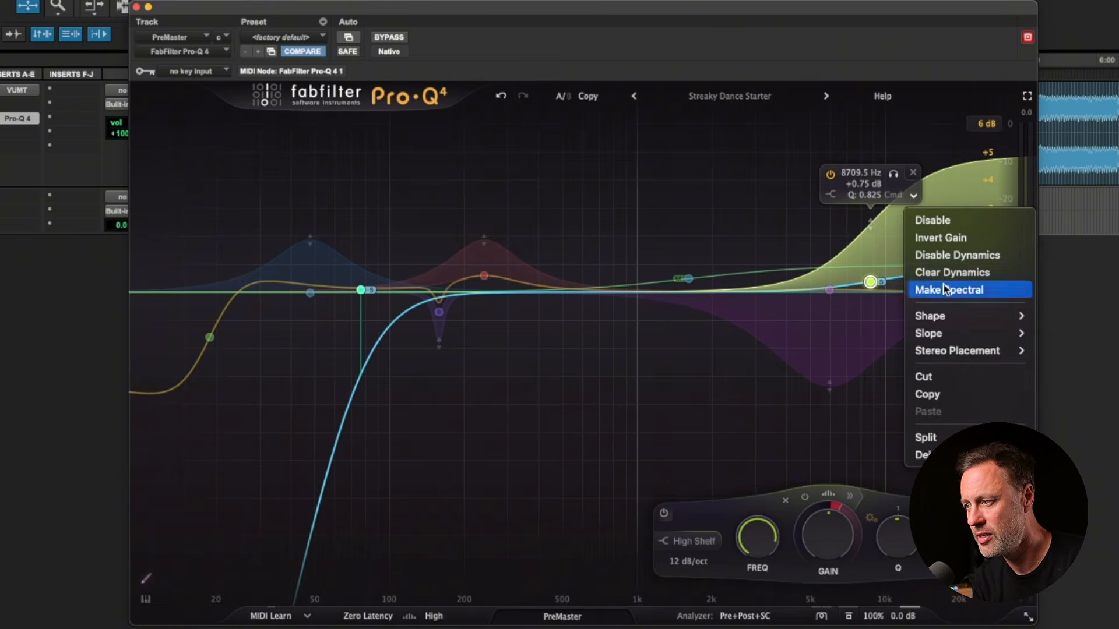
pyautogui.click(870, 282)
# Try several frequency and gain positions for the side high shelf and settle it at 9125 Hz, +1.00 dB
pyautogui.moveTo(869, 283)
pyautogui.mouseDown()
pyautogui.moveTo(887, 290)
pyautogui.moveTo(878, 303)
pyautogui.mouseUp()
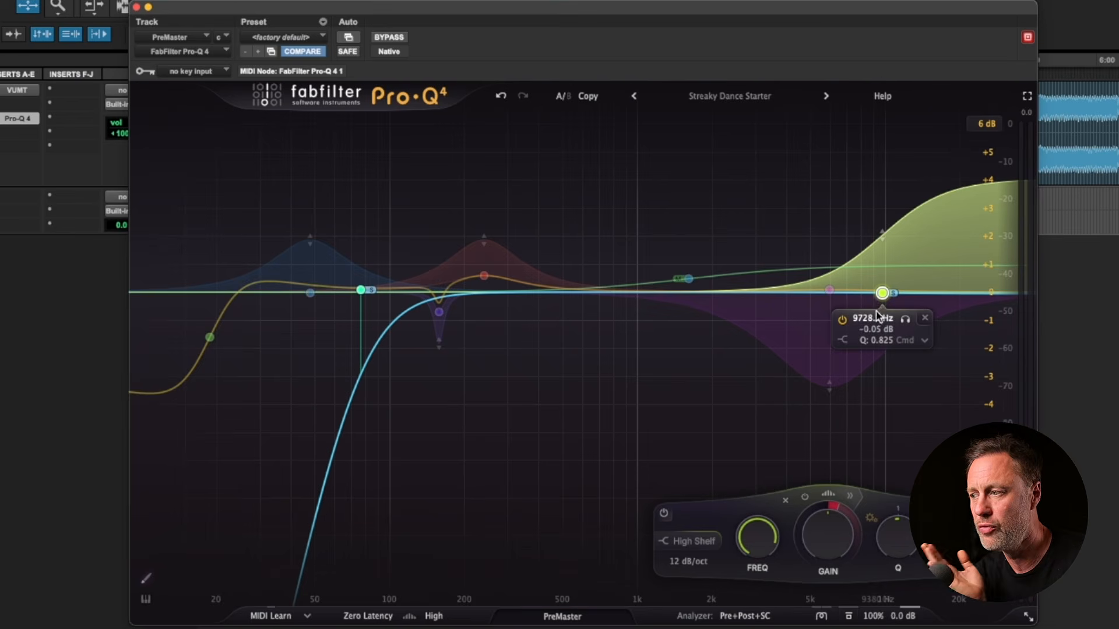
pyautogui.moveTo(883, 294); pyautogui.dragTo(880, 283)
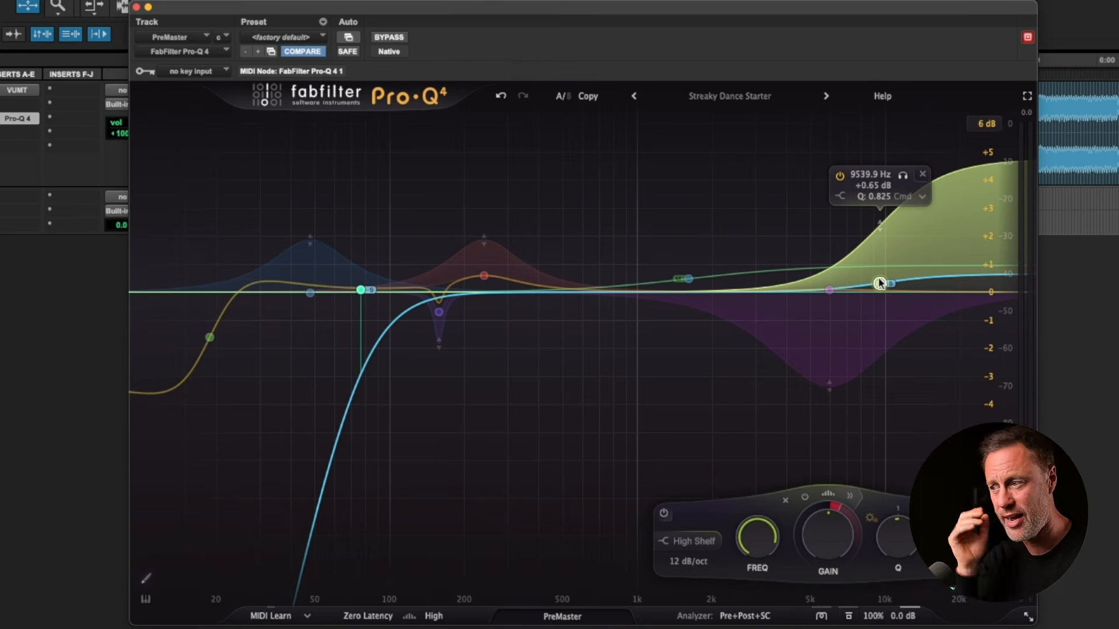
pyautogui.moveTo(879, 283); pyautogui.dragTo(877, 299)
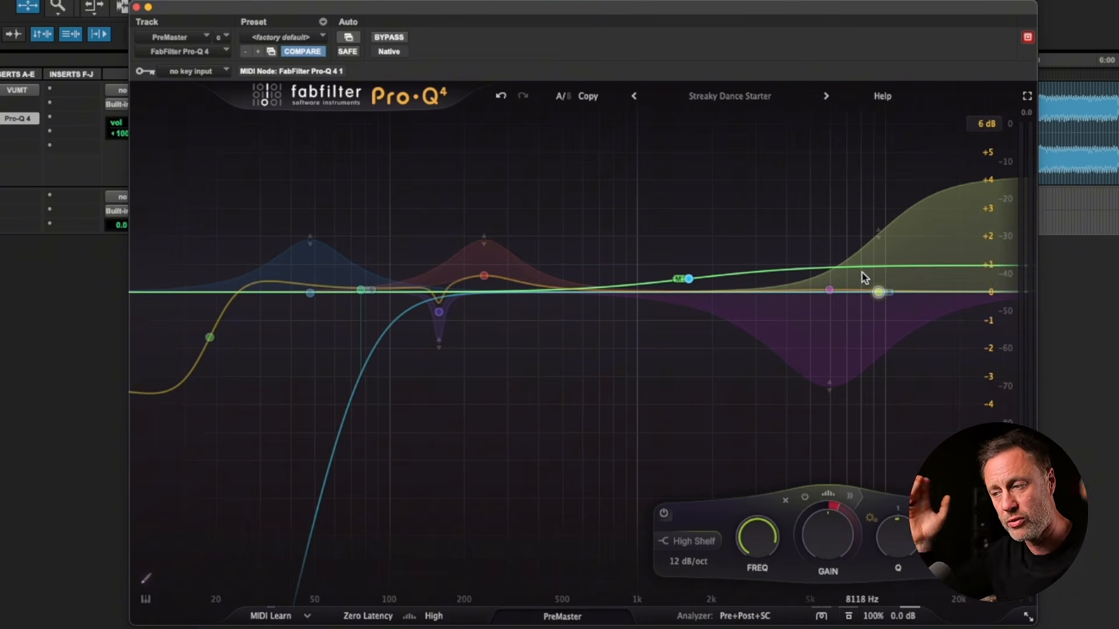
pyautogui.moveTo(877, 292)
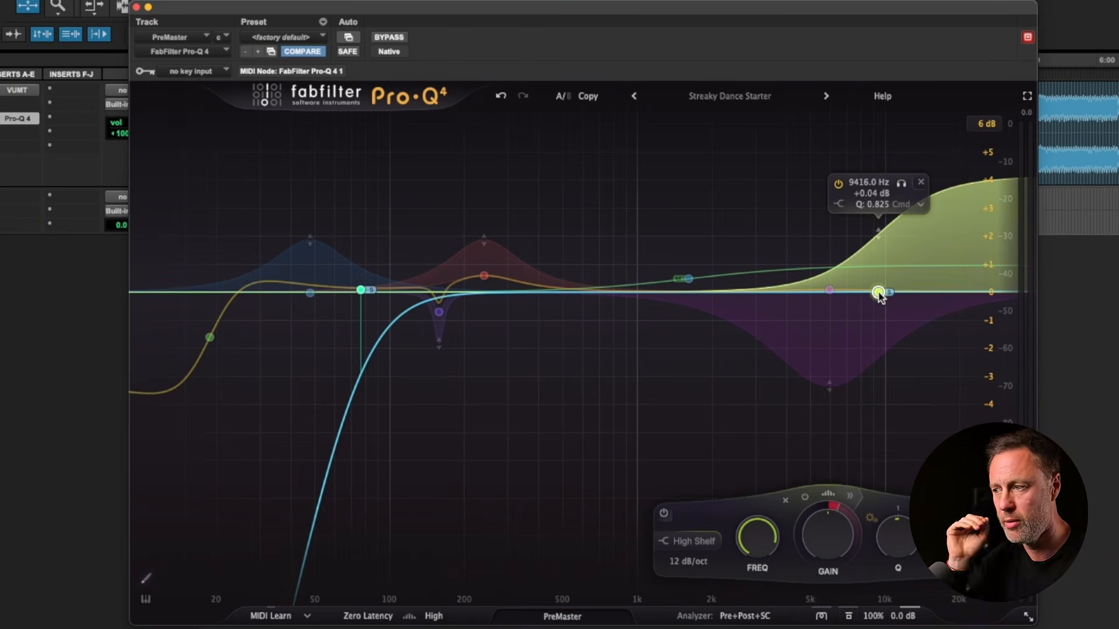
pyautogui.moveTo(879, 293); pyautogui.dragTo(876, 261)
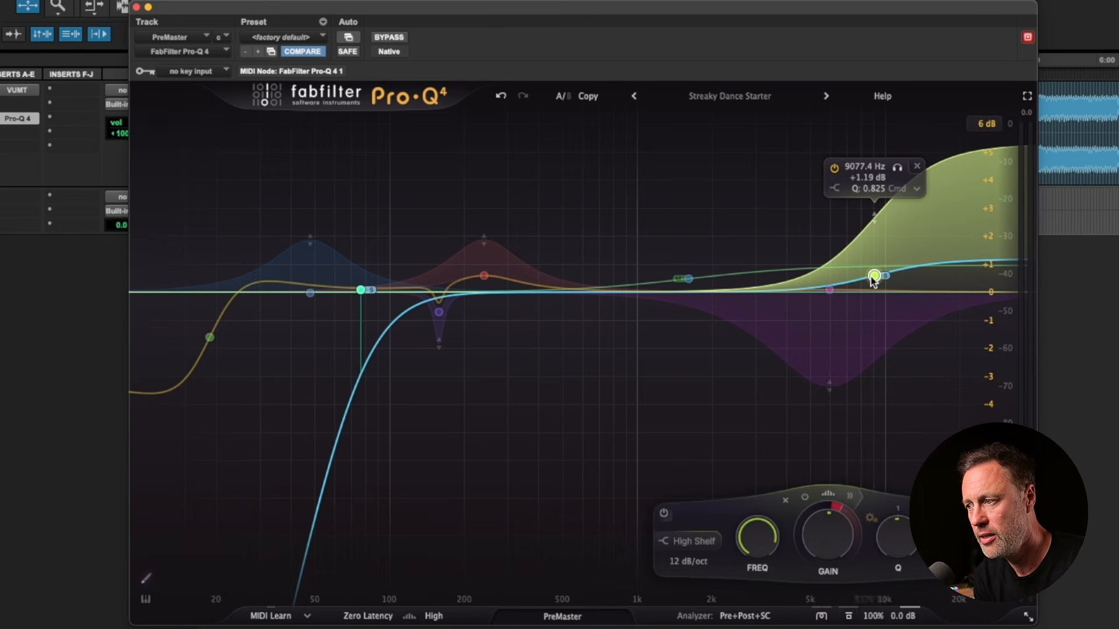
pyautogui.moveTo(873, 280); pyautogui.dragTo(873, 281)
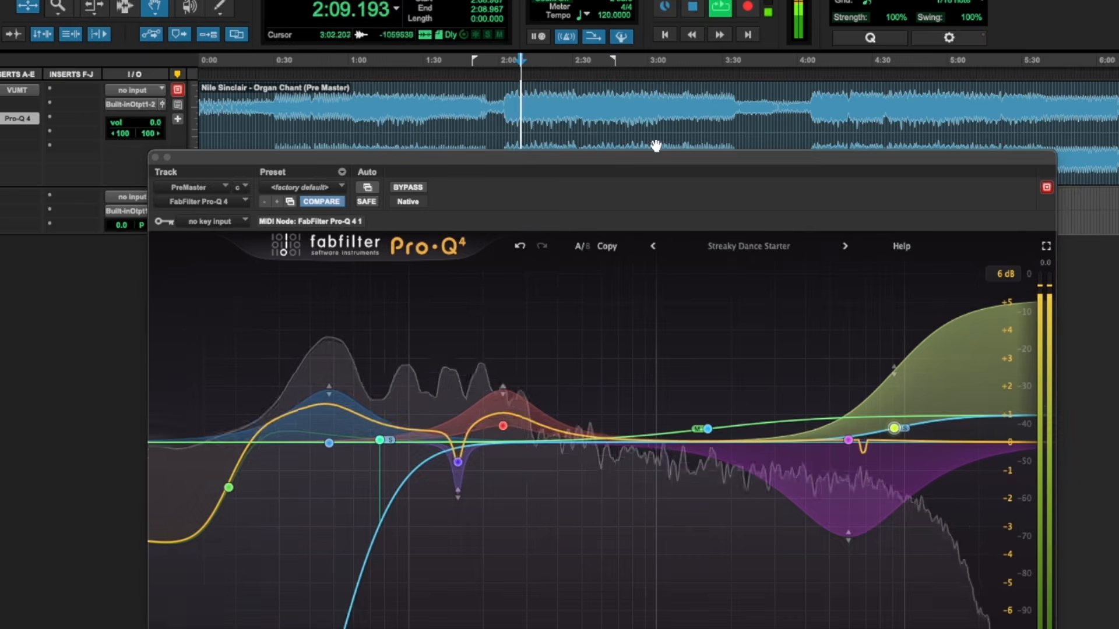
# Move the plug-in window up and compare the 9125 Hz side high shelf off and on during playback
pyautogui.moveTo(656, 147); pyautogui.dragTo(638, 0)
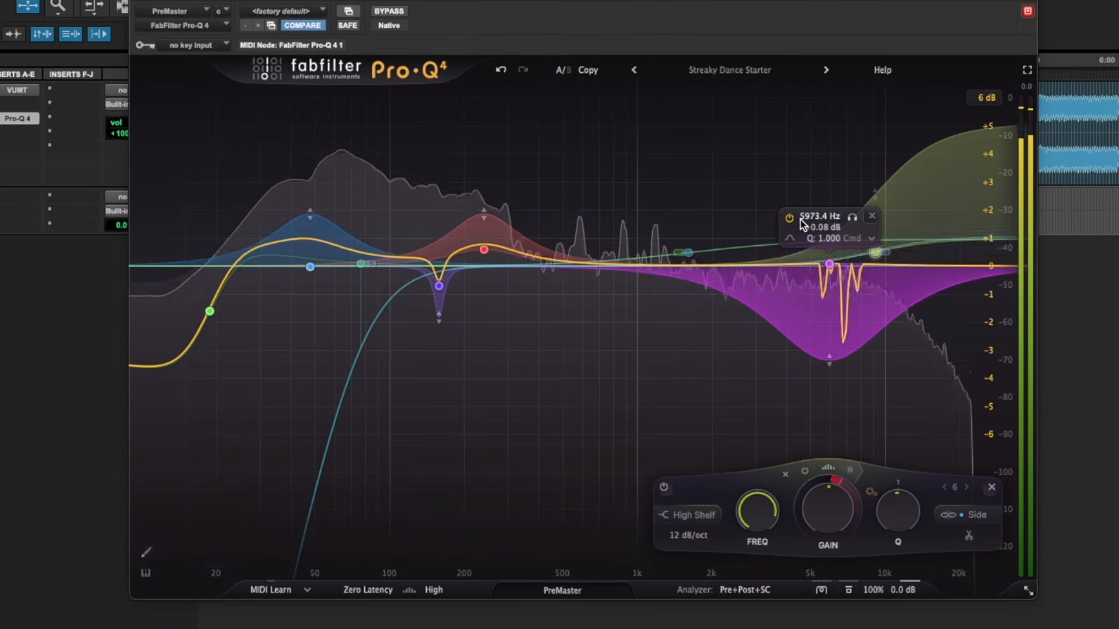
pyautogui.click(834, 144)
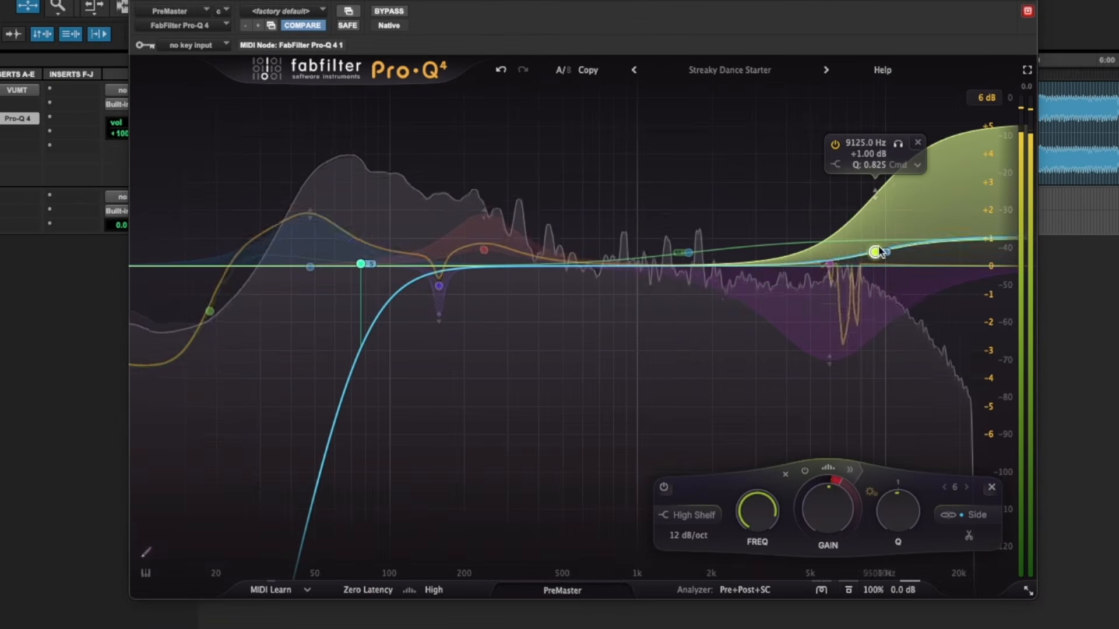
pyautogui.click(835, 144)
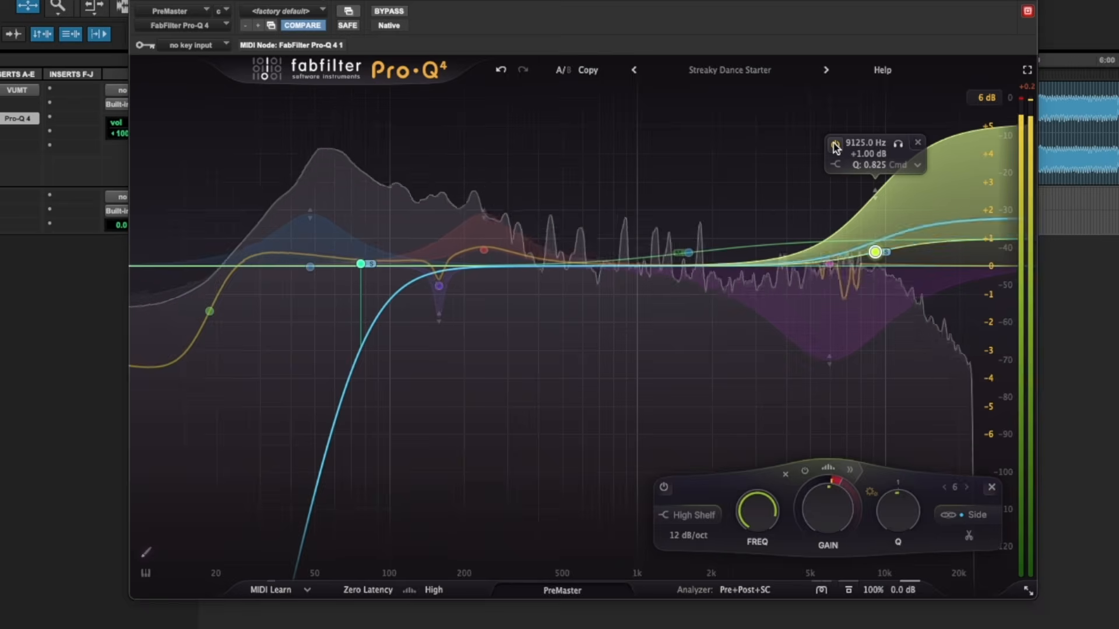
pyautogui.click(834, 144)
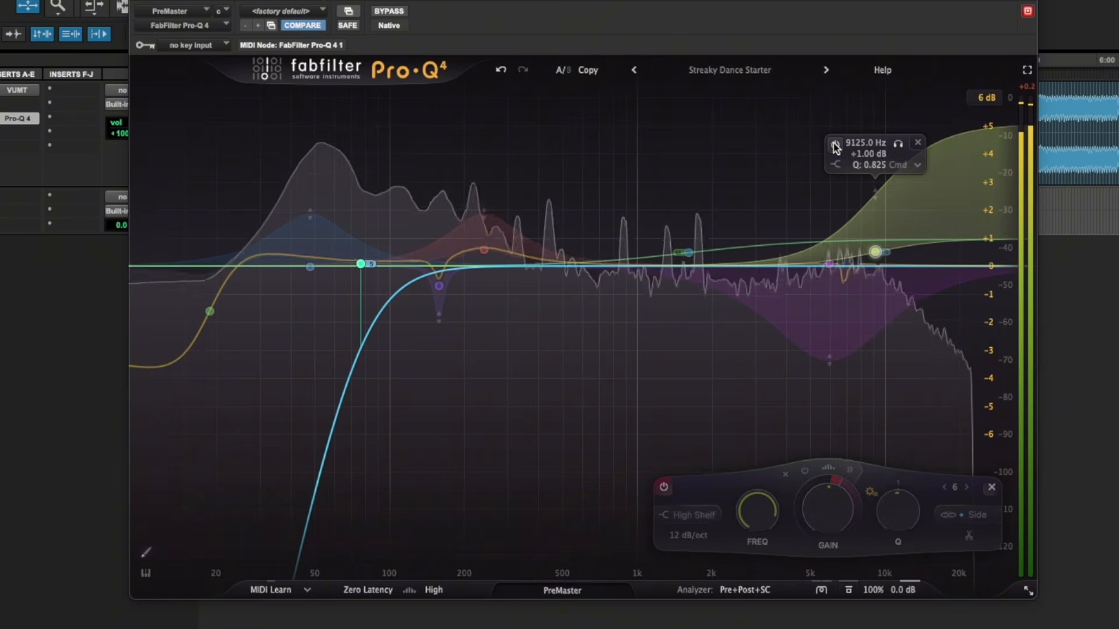
pyautogui.click(834, 144)
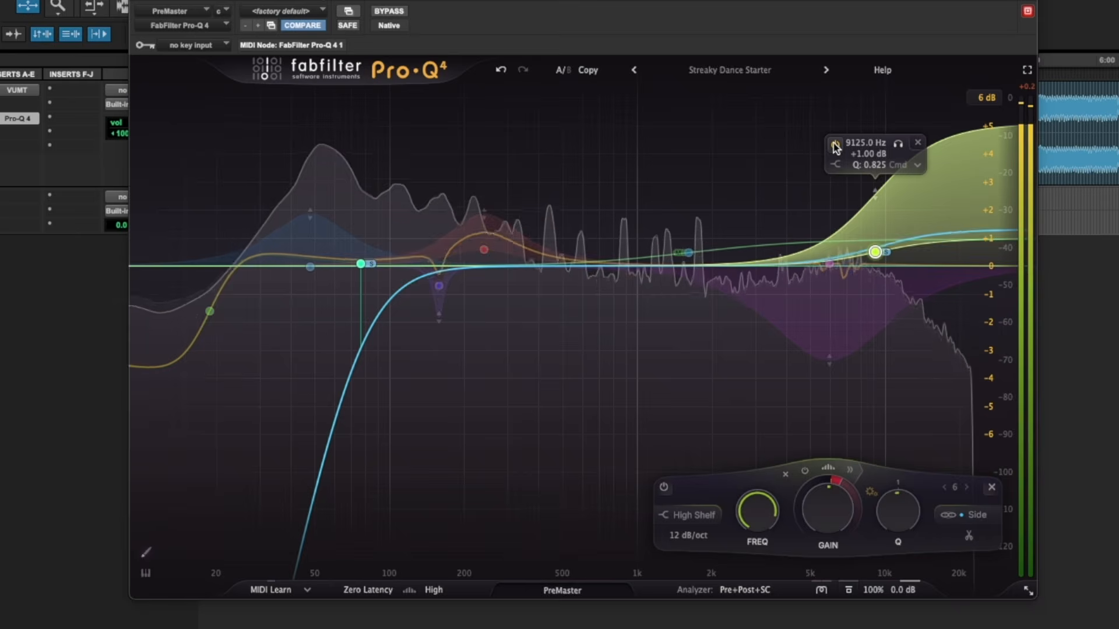
pyautogui.click(835, 144)
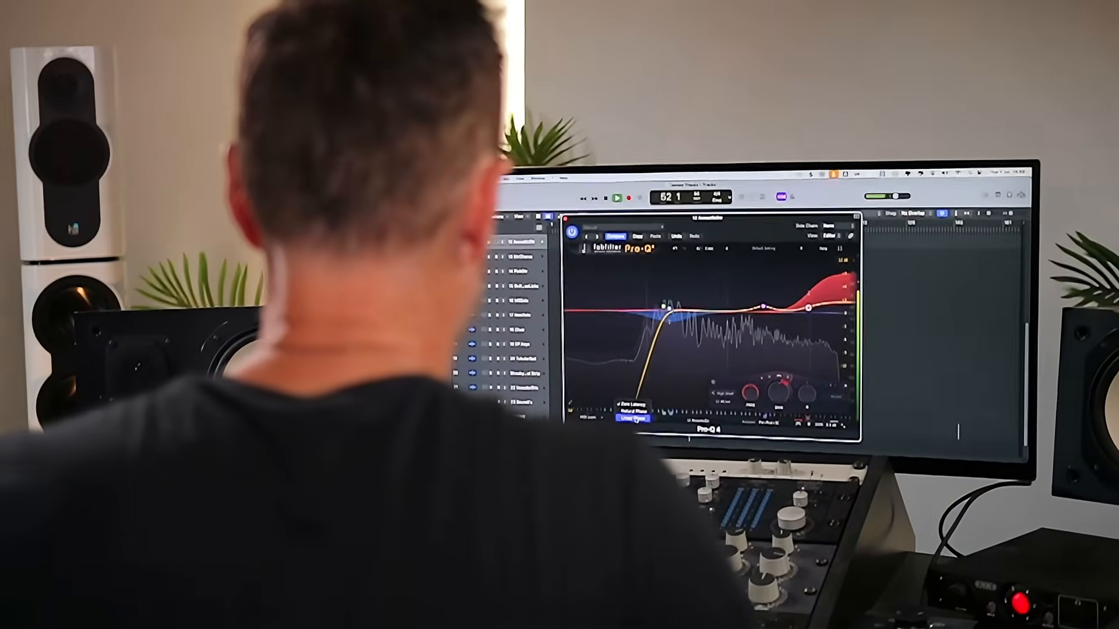
pyautogui.click(651, 410)
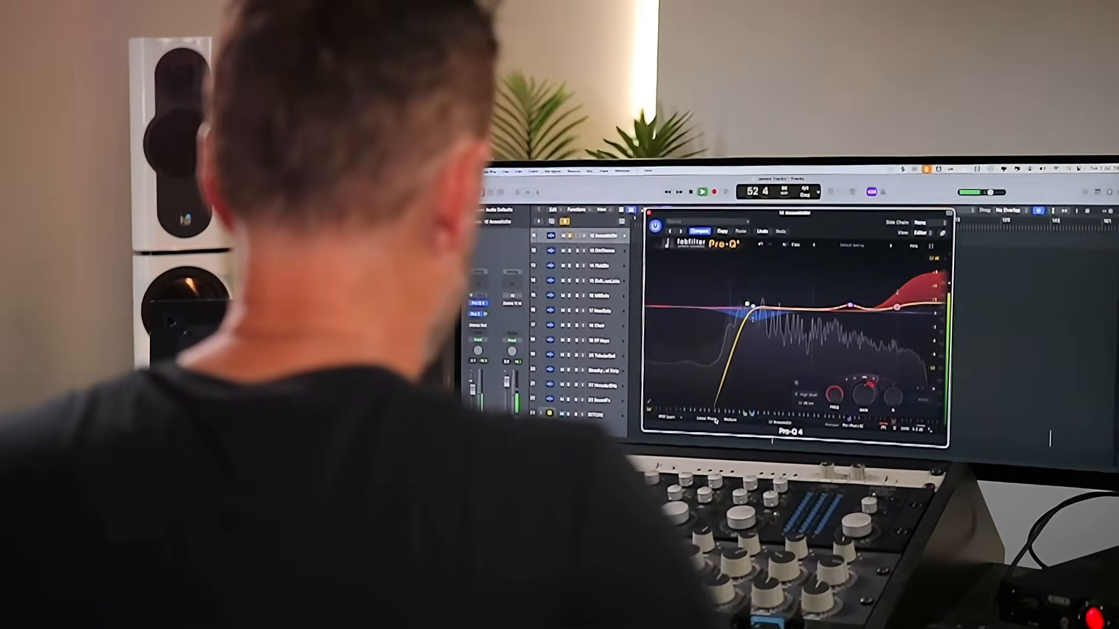